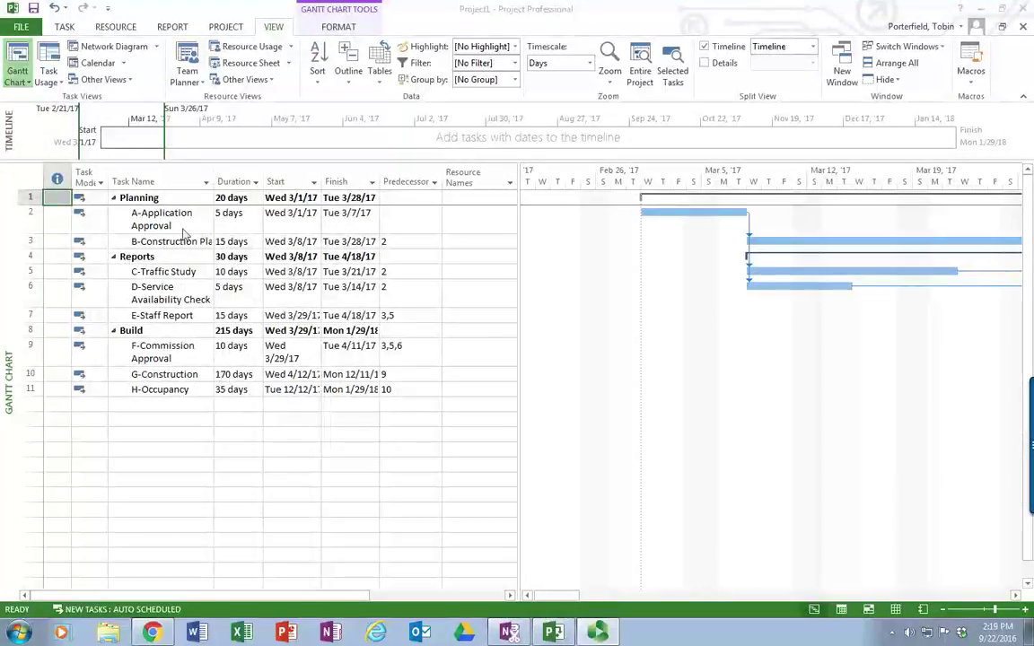
Step: Widen the Task Name column to fit the task names and enlarge the table area to show the full Resource Names column
{"action": "left_click", "coordinate": [164, 208]}
{"action": "left_click_drag", "start_coordinate": [222, 179], "coordinate": [261, 178]}
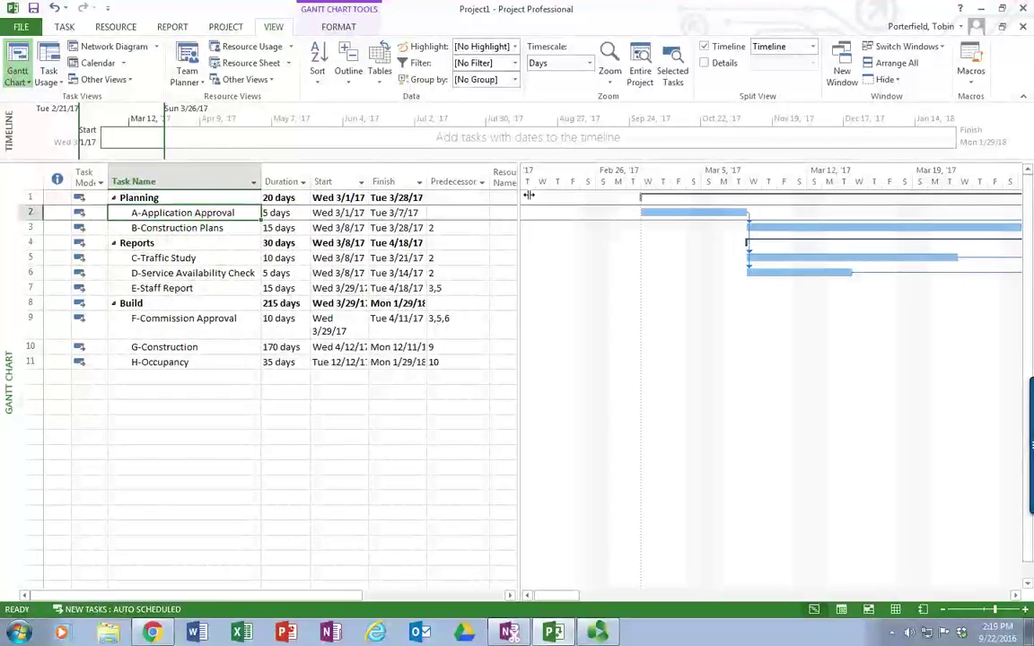
{"action": "left_click_drag", "start_coordinate": [518, 184], "coordinate": [558, 195]}
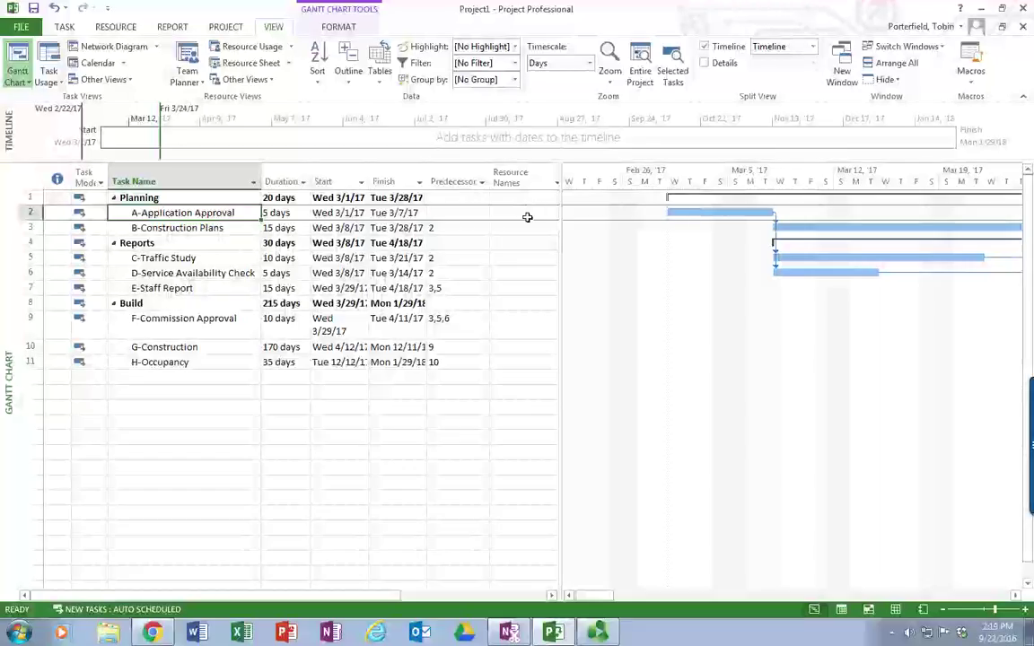
Step: Assign a person to the A-Application Approval task by entering their first name under Resource Names
{"action": "left_click", "coordinate": [522, 216]}
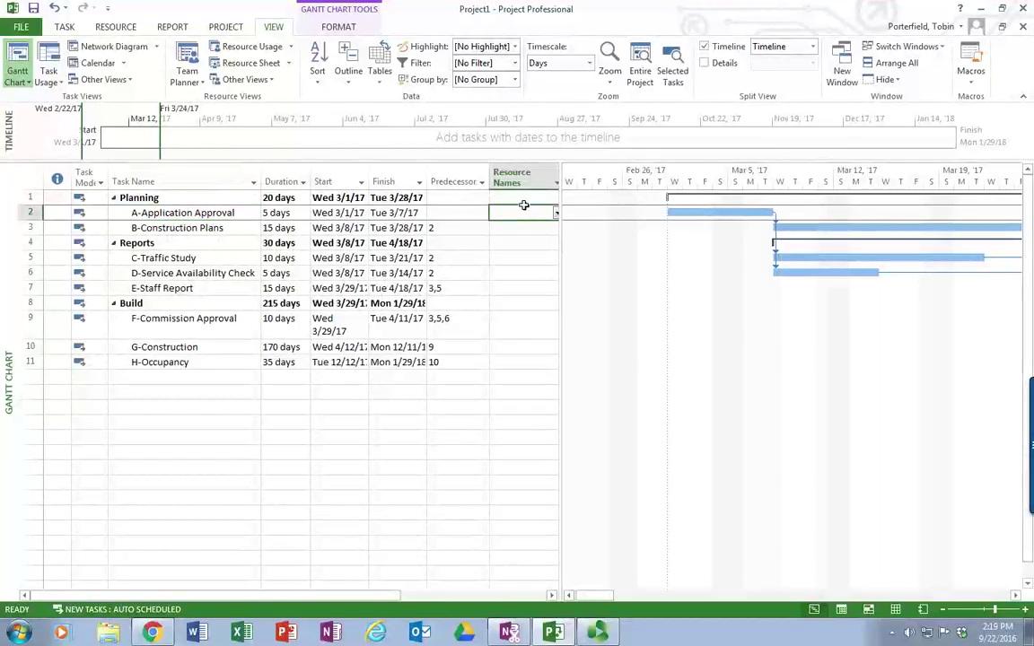
{"action": "type", "text": "Mike"}
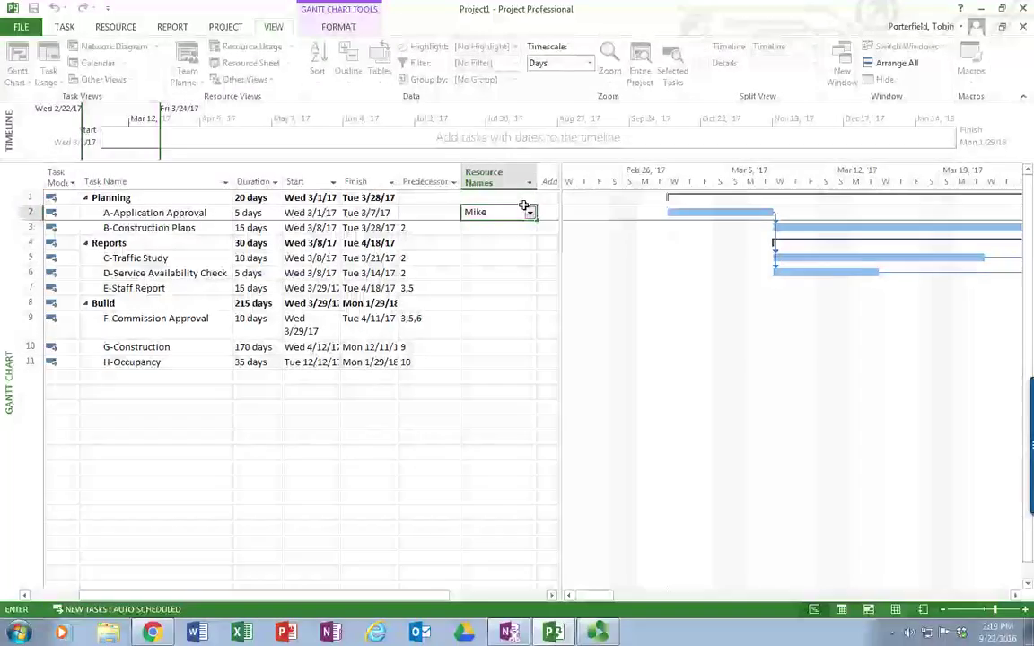
{"action": "key", "text": "Return"}
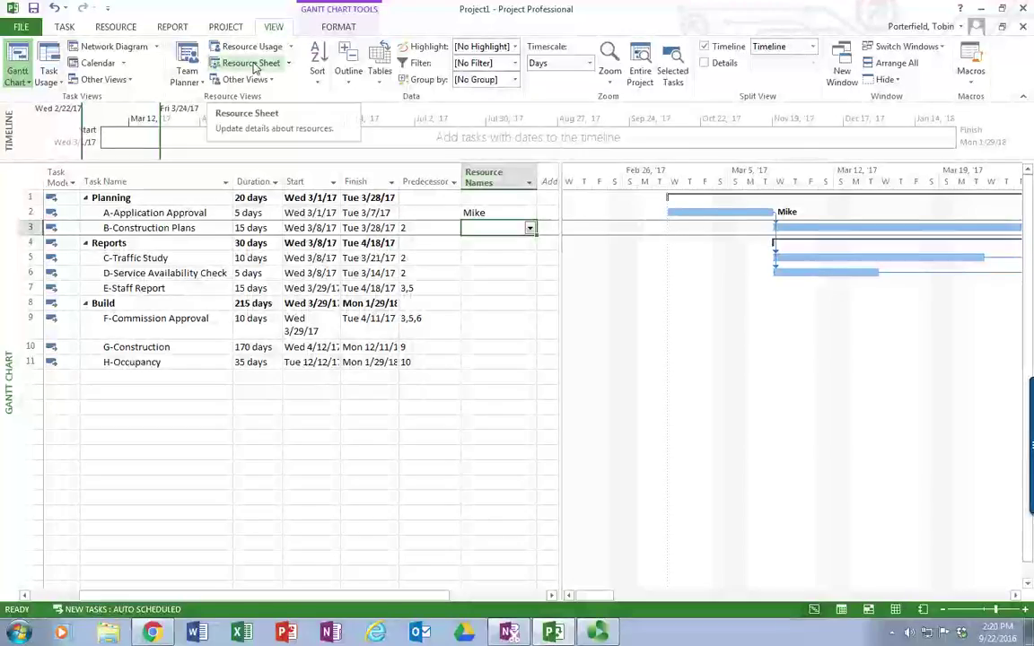
Step: Add three more people by first name below the existing resource in the Resource Sheet
{"action": "left_click", "coordinate": [254, 68]}
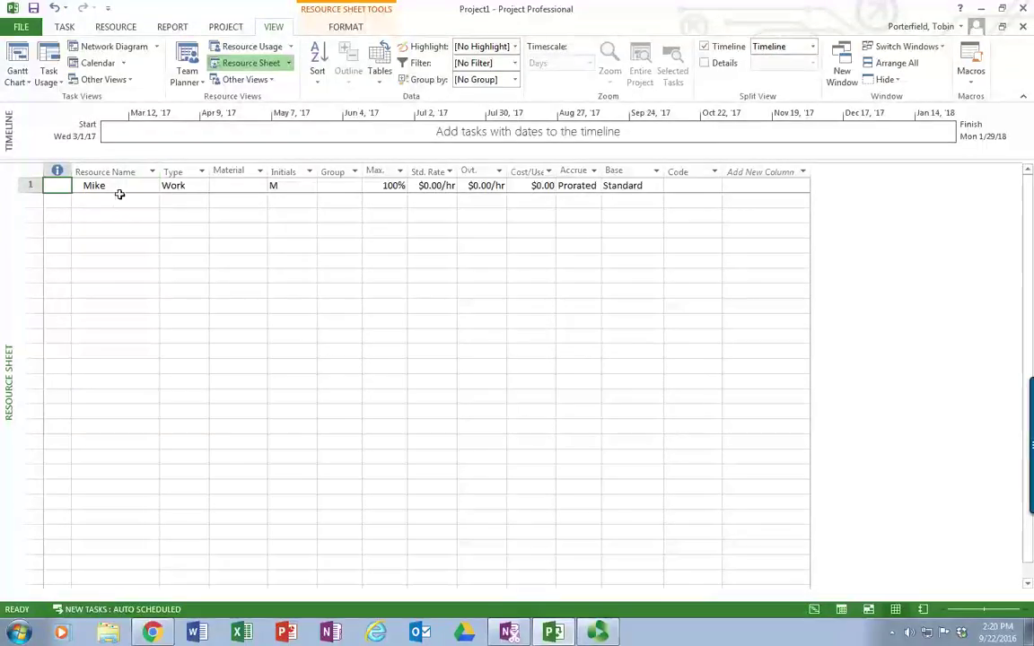
{"action": "left_click", "coordinate": [114, 204]}
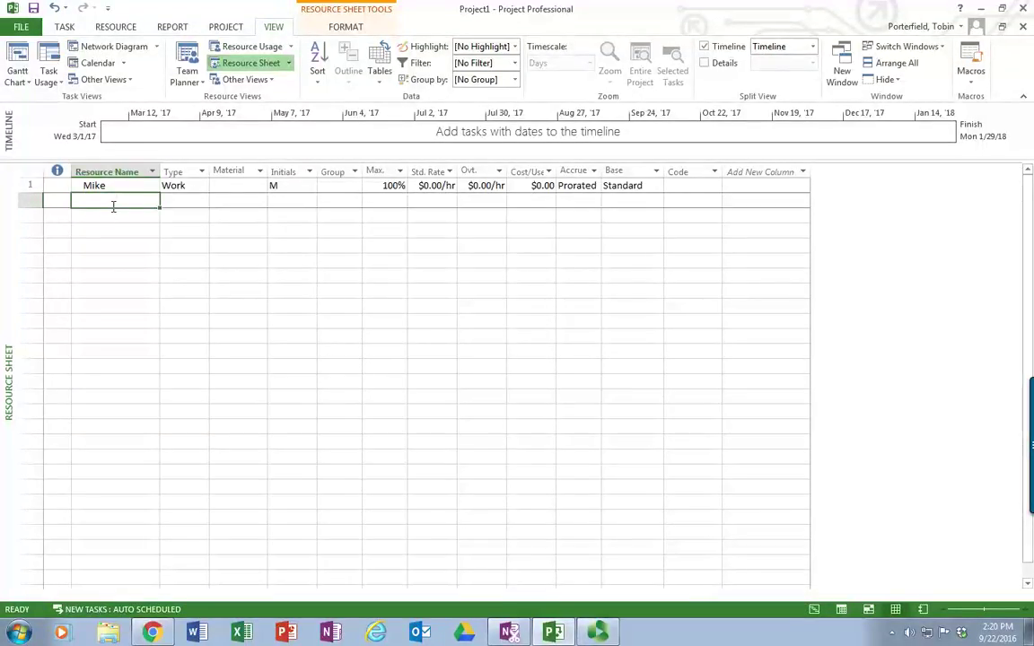
{"action": "type", "text": "Holly"}
{"action": "key", "text": "Return"}
{"action": "type", "text": "Aimee"}
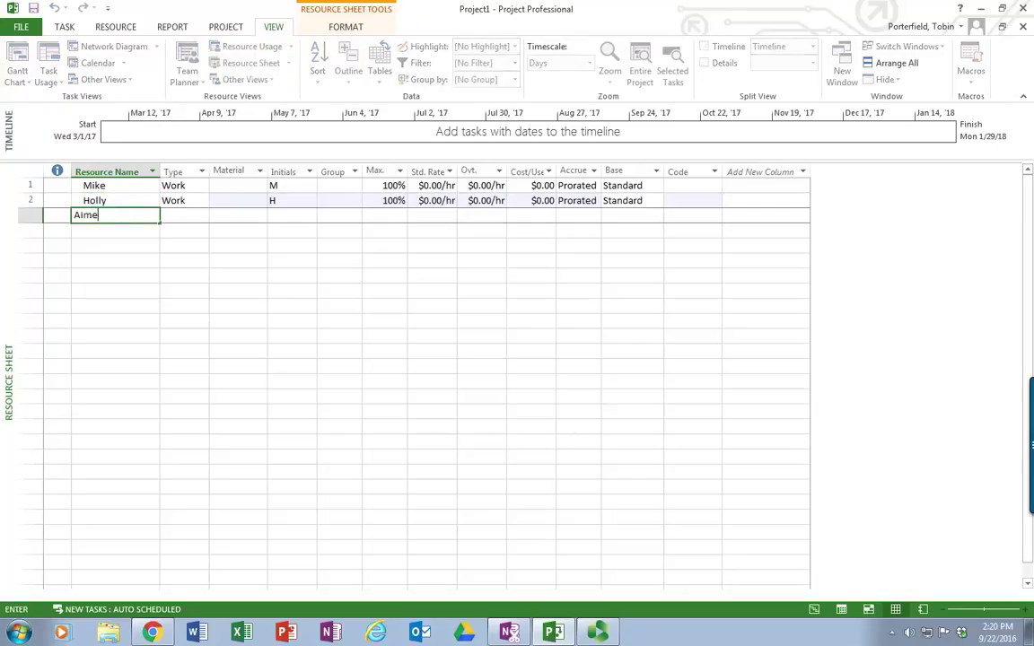
{"action": "key", "text": "Return"}
{"action": "type", "text": "Shawn"}
{"action": "key", "text": "Return"}
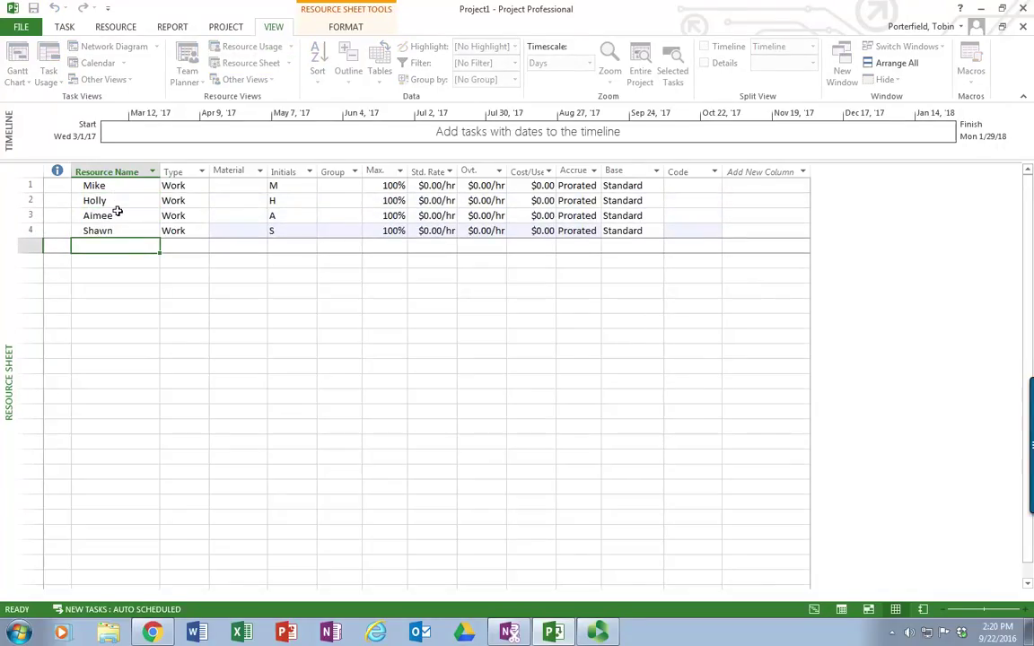
Step: Add Ace Construction as the fifth resource and widen the Resource Name column to fit it on one line
{"action": "type", "text": "Ace Construction"}
{"action": "key", "text": "Return"}
{"action": "key", "text": "Up"}
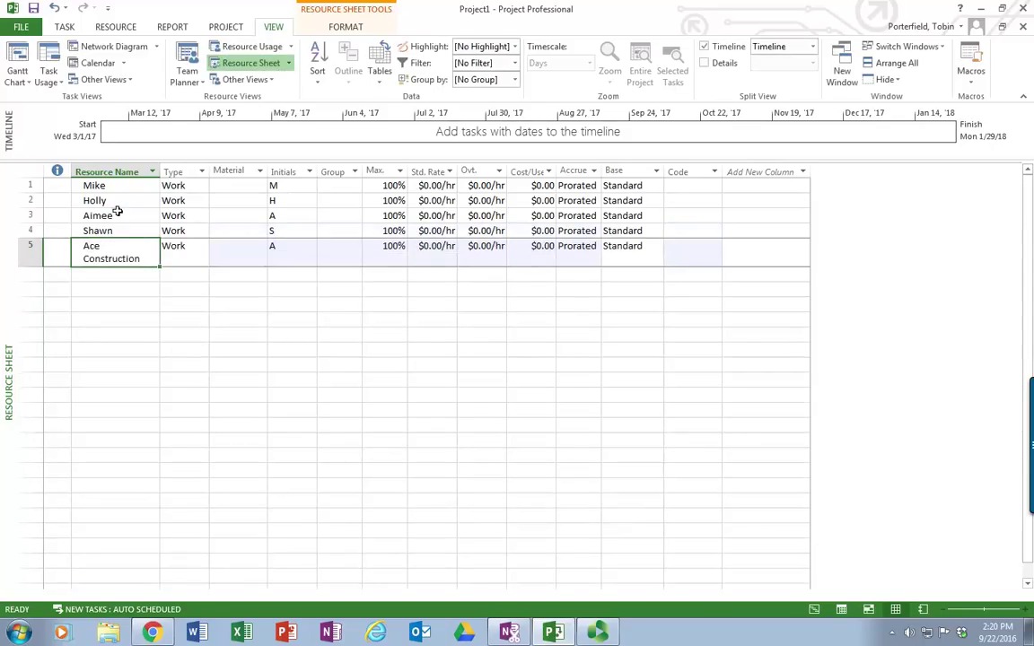
{"action": "left_click_drag", "start_coordinate": [160, 172], "coordinate": [203, 172]}
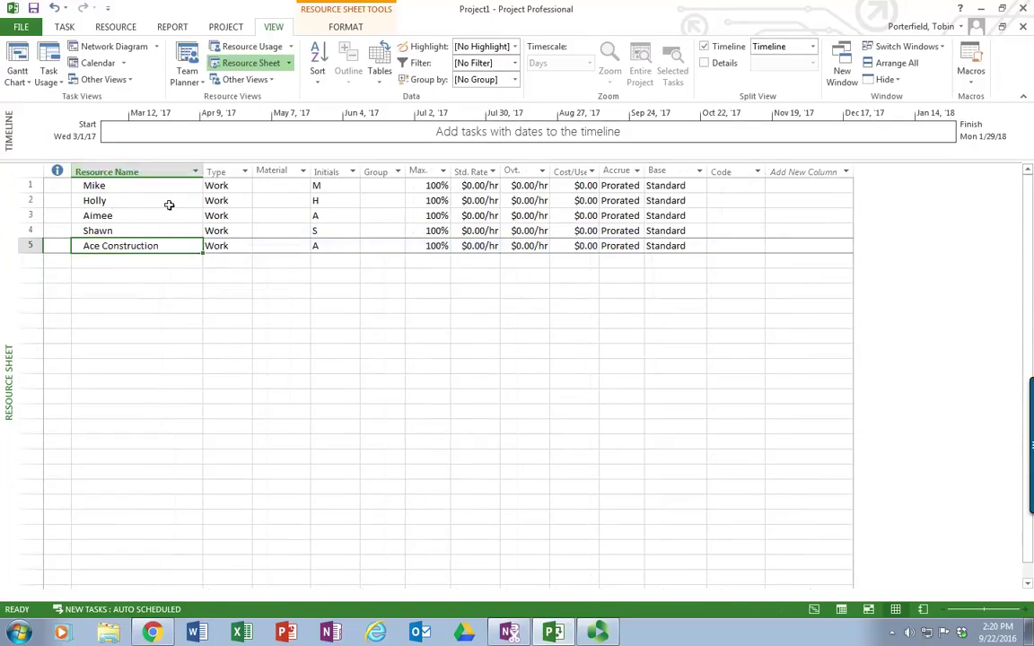
Step: Examine the resource types available for the first resource, keeping Work selected
{"action": "left_click", "coordinate": [236, 186]}
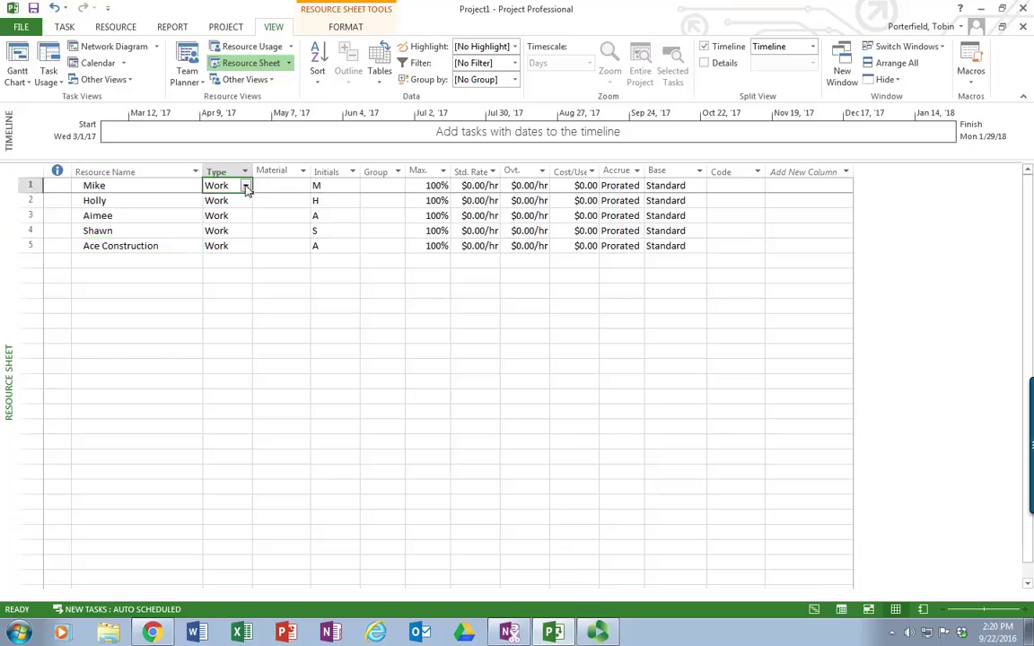
{"action": "left_click", "coordinate": [246, 186]}
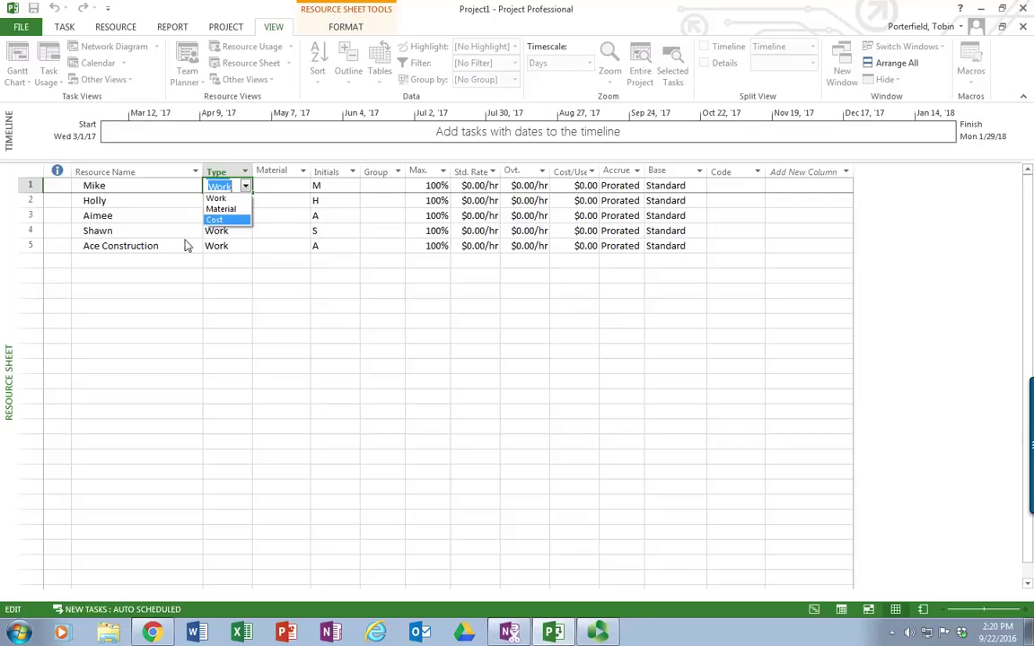
{"action": "left_click", "coordinate": [214, 198]}
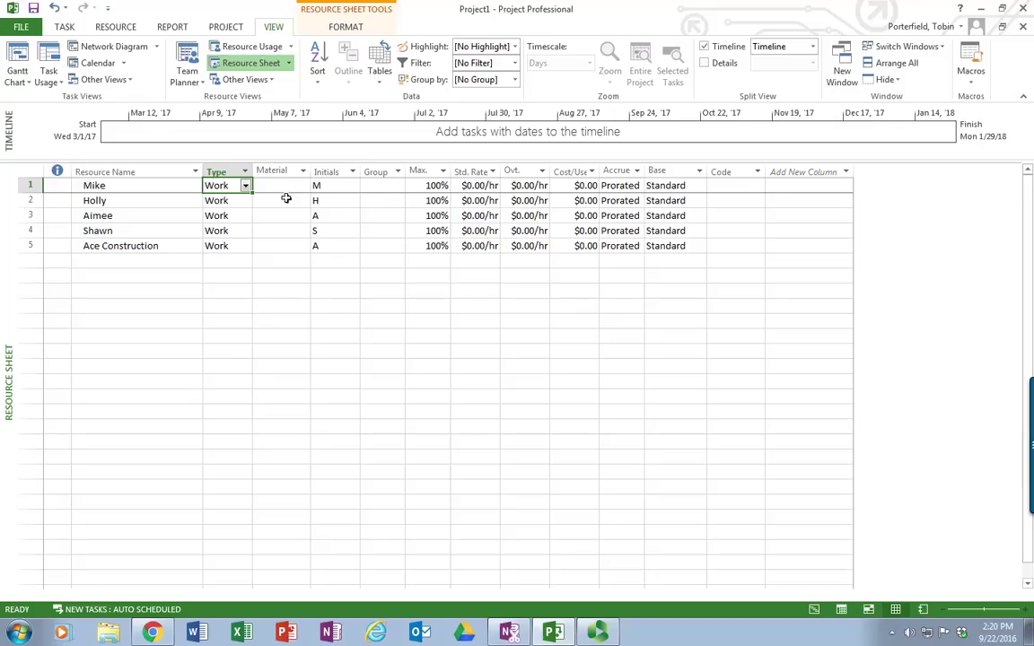
Step: Set Ace Construction's initials to ACE
{"action": "key", "text": "Tab"}
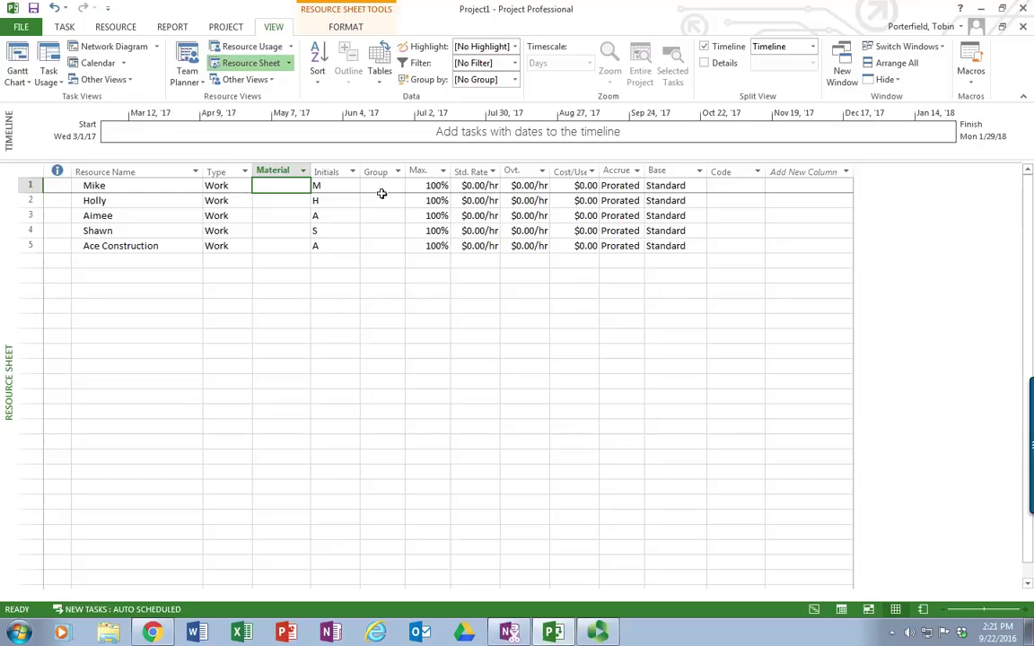
{"action": "key", "text": "Tab"}
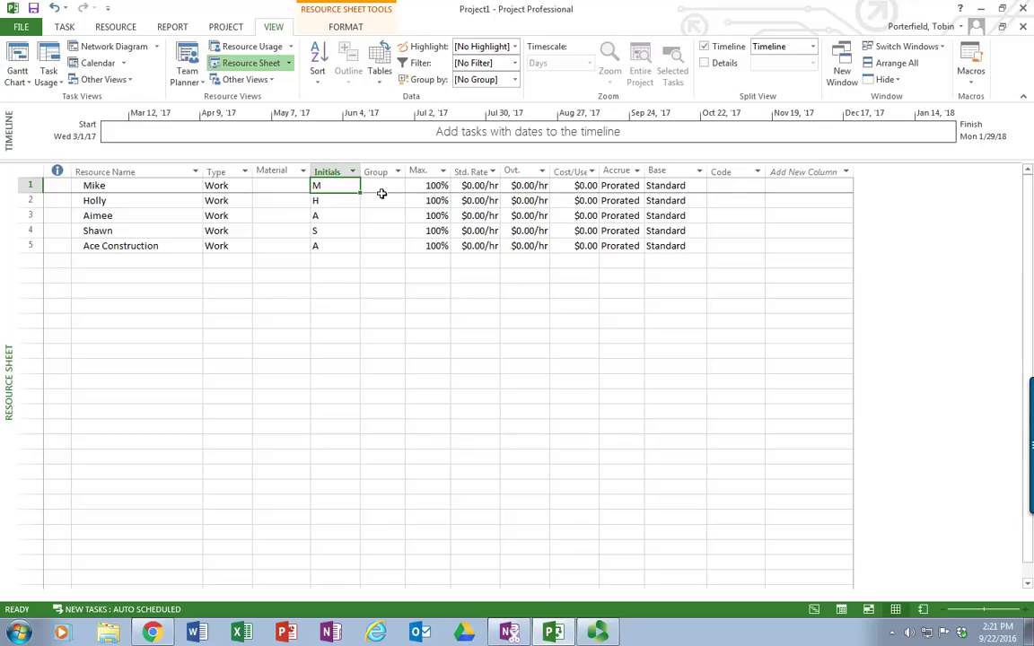
{"action": "key", "text": "Down"}
{"action": "key", "text": "Down"}
{"action": "key", "text": "Down"}
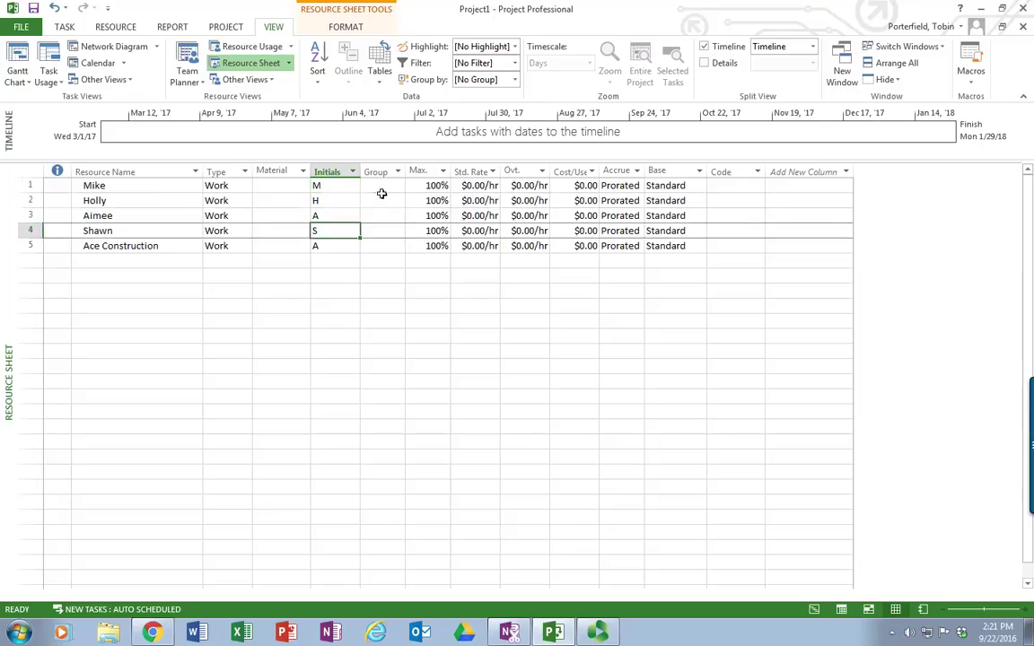
{"action": "key", "text": "Down"}
{"action": "type", "text": "ACE"}
{"action": "key", "text": "Return"}
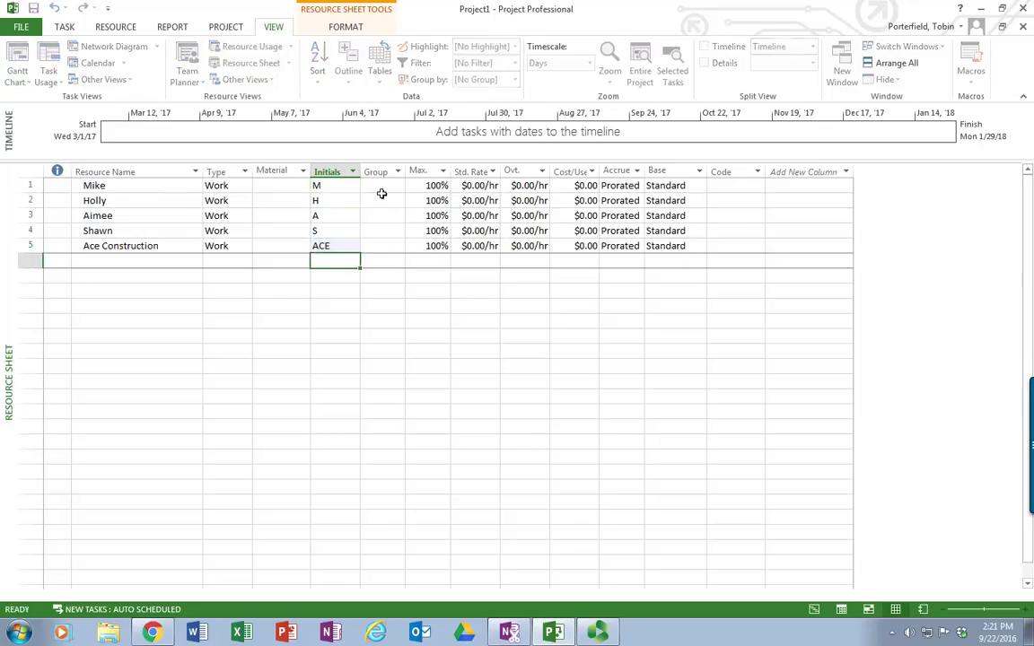
Step: Set the first resource's maximum units to 150%
{"action": "key", "text": "Up"}
{"action": "key", "text": "Up"}
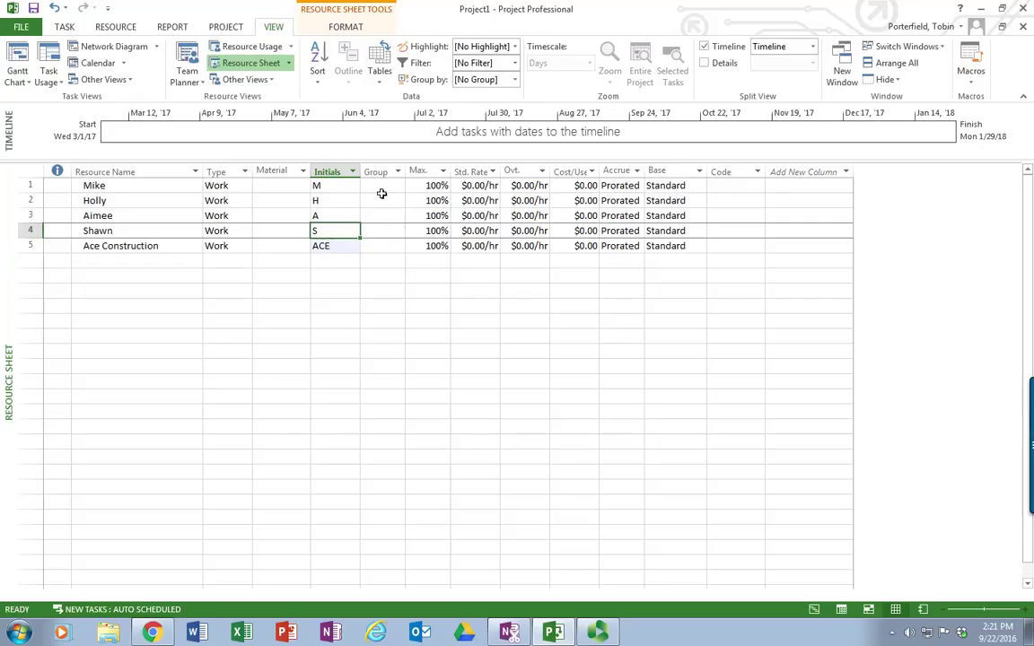
{"action": "key", "text": "Up"}
{"action": "key", "text": "Up"}
{"action": "key", "text": "Down"}
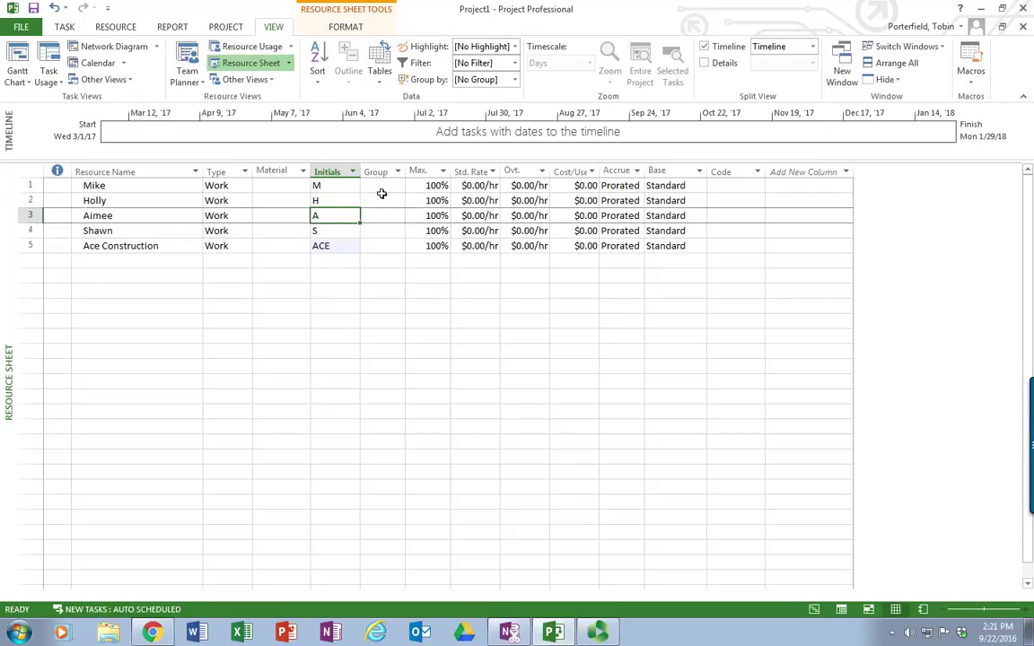
{"action": "key", "text": "Up"}
{"action": "key", "text": "Up"}
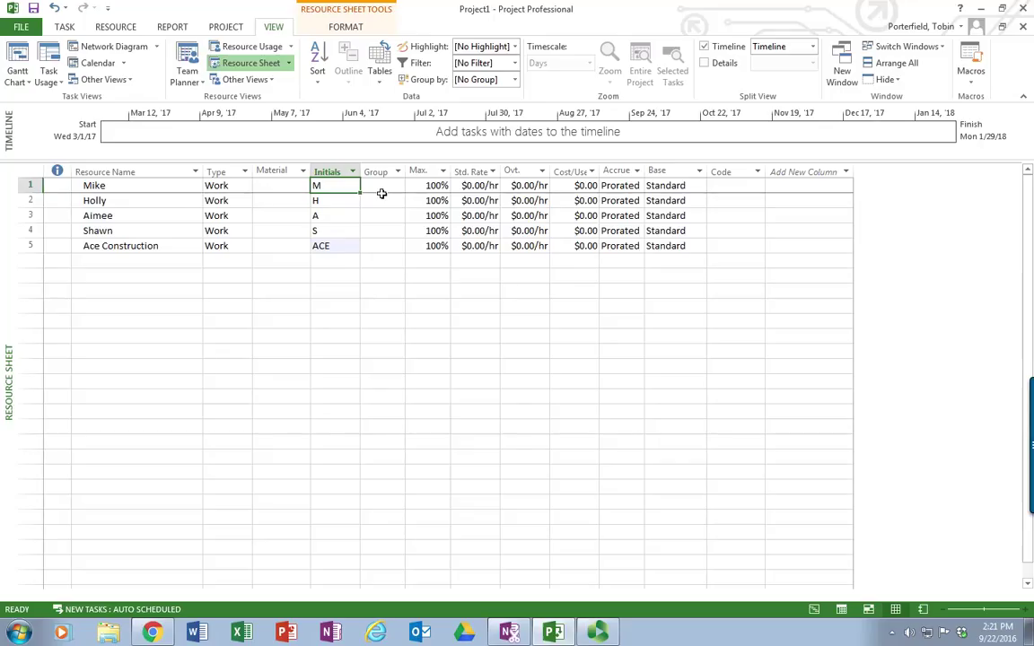
{"action": "key", "text": "Right"}
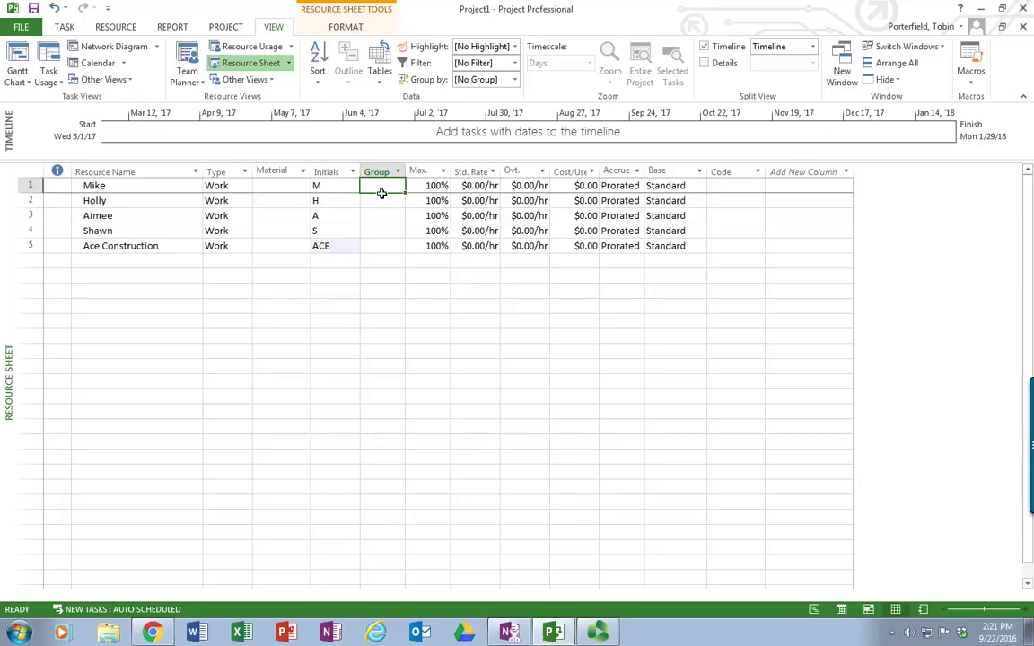
{"action": "key", "text": "Right"}
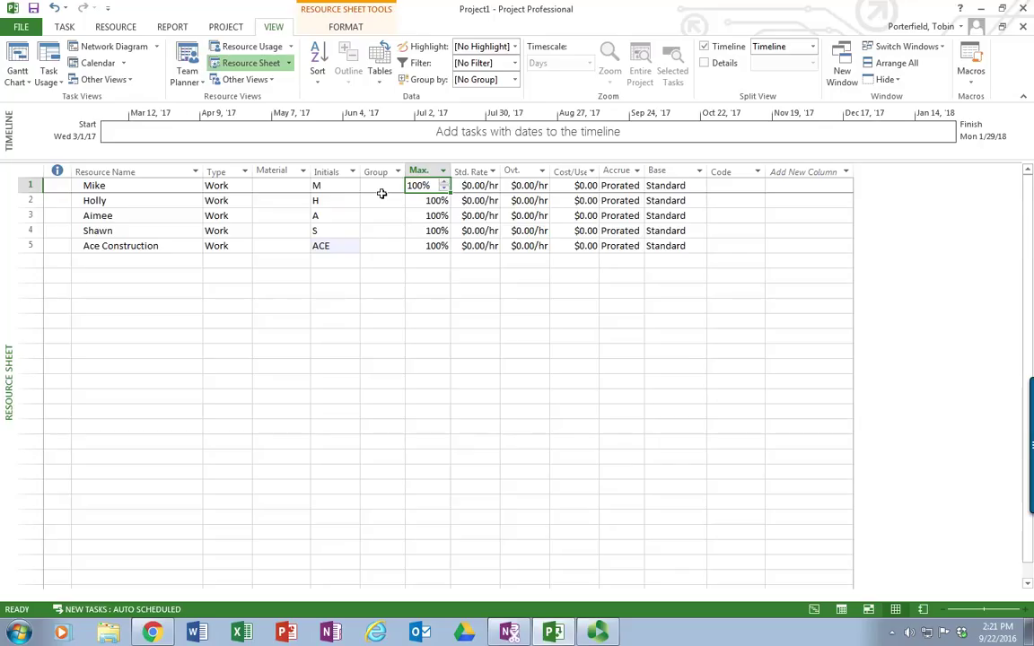
{"action": "type", "text": "150"}
{"action": "key", "text": "Return"}
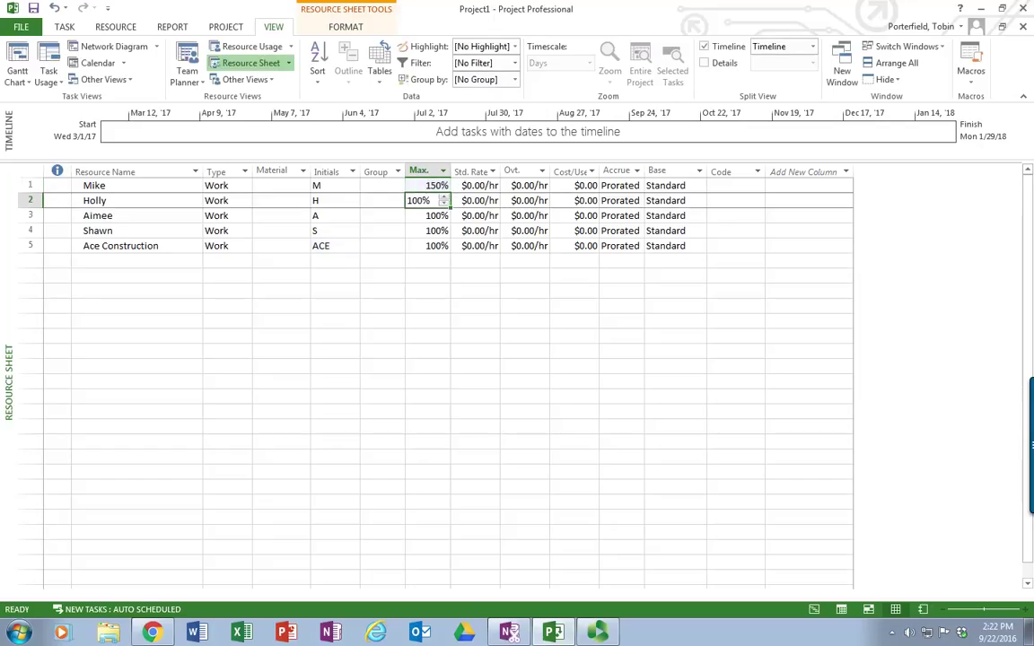
Step: Set the third resource's maximum units to 50%
{"action": "key", "text": "Up"}
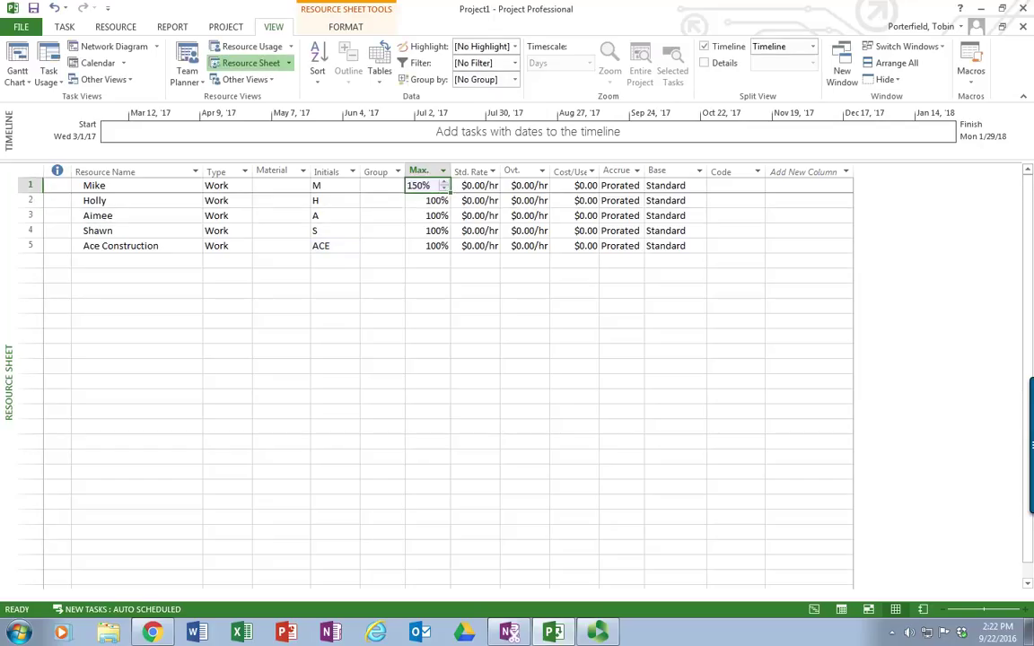
{"action": "left_click", "coordinate": [427, 216]}
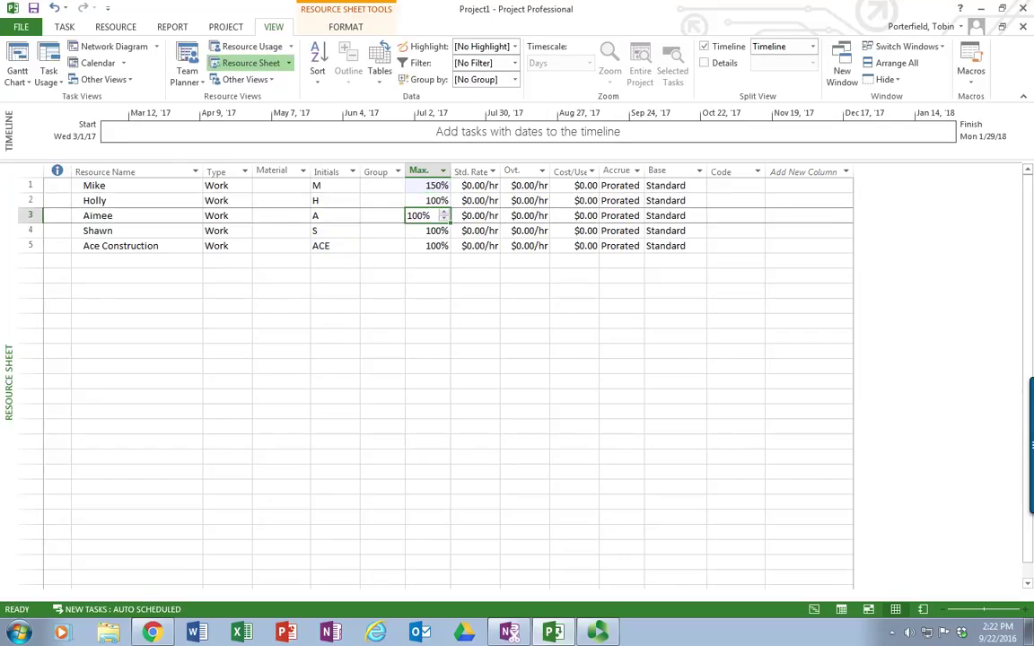
{"action": "type", "text": "50"}
{"action": "key", "text": "Return"}
{"action": "key", "text": "Up"}
{"action": "key", "text": "Up"}
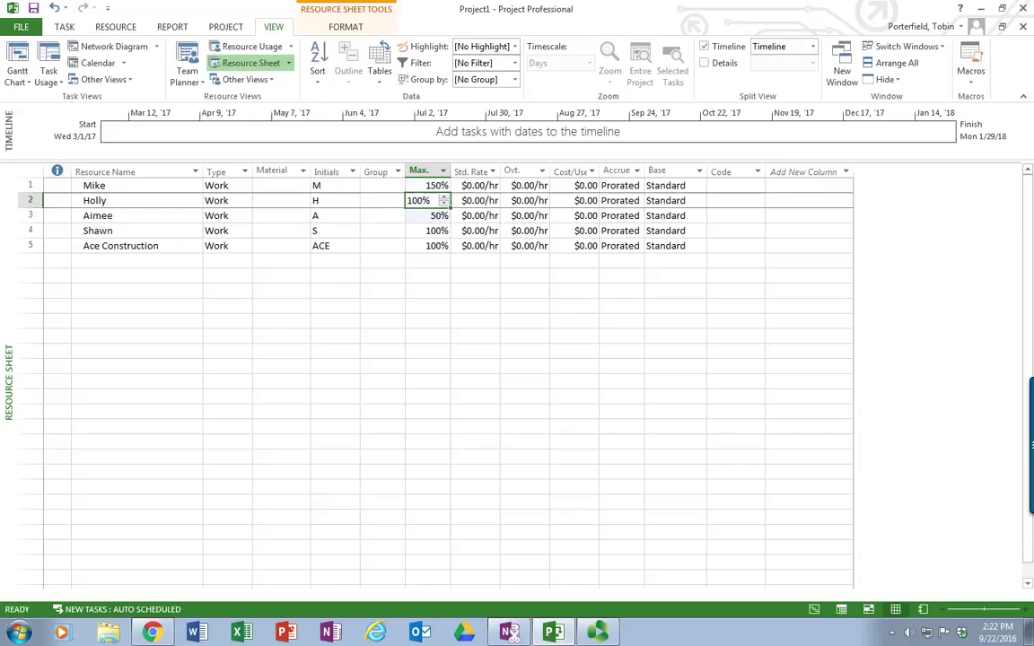
{"action": "key", "text": "Up"}
{"action": "key", "text": "Down"}
{"action": "key", "text": "Down"}
{"action": "key", "text": "Down"}
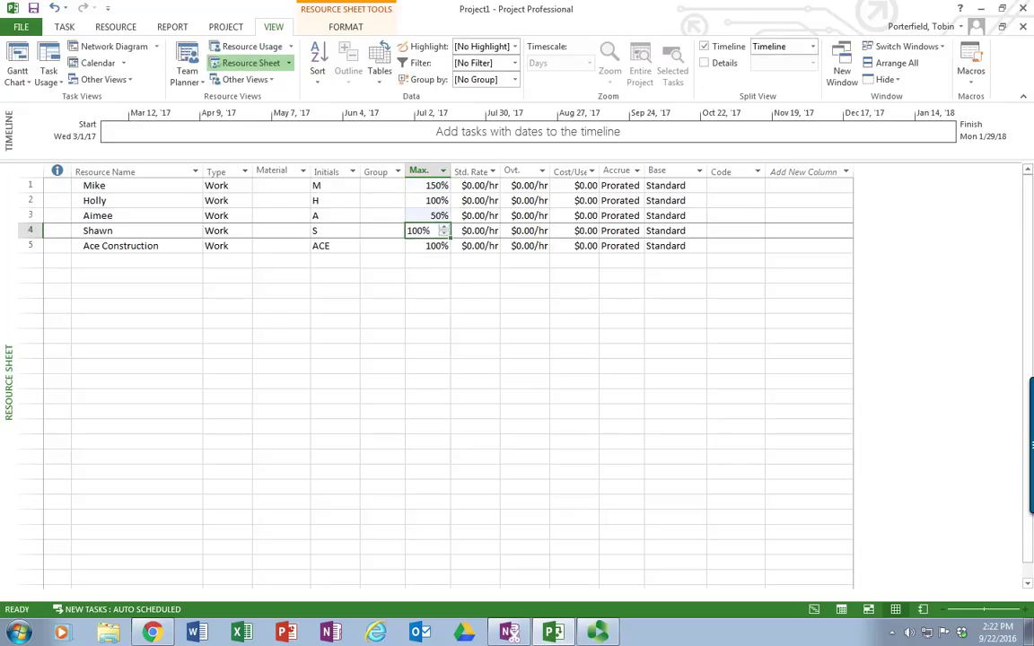
{"action": "key", "text": "Down"}
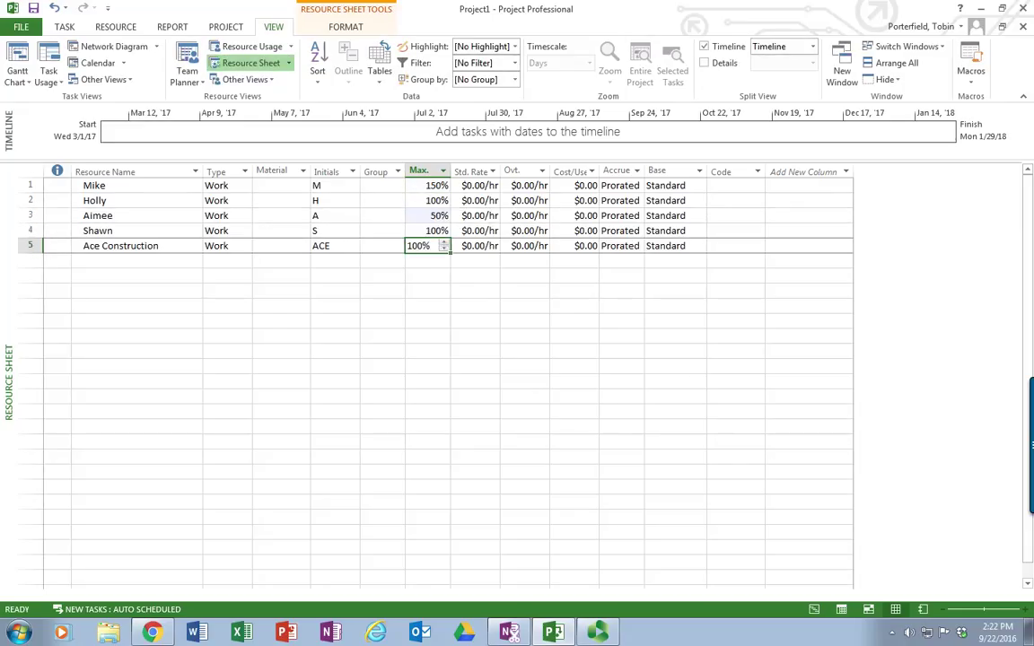
Step: Set the standard rate to $24.00/hr for the first resource and $22.00/hr for resources 2, 3 and 4
{"action": "key", "text": "Right"}
{"action": "key", "text": "Up"}
{"action": "key", "text": "Up"}
{"action": "key", "text": "Up"}
{"action": "key", "text": "Up"}
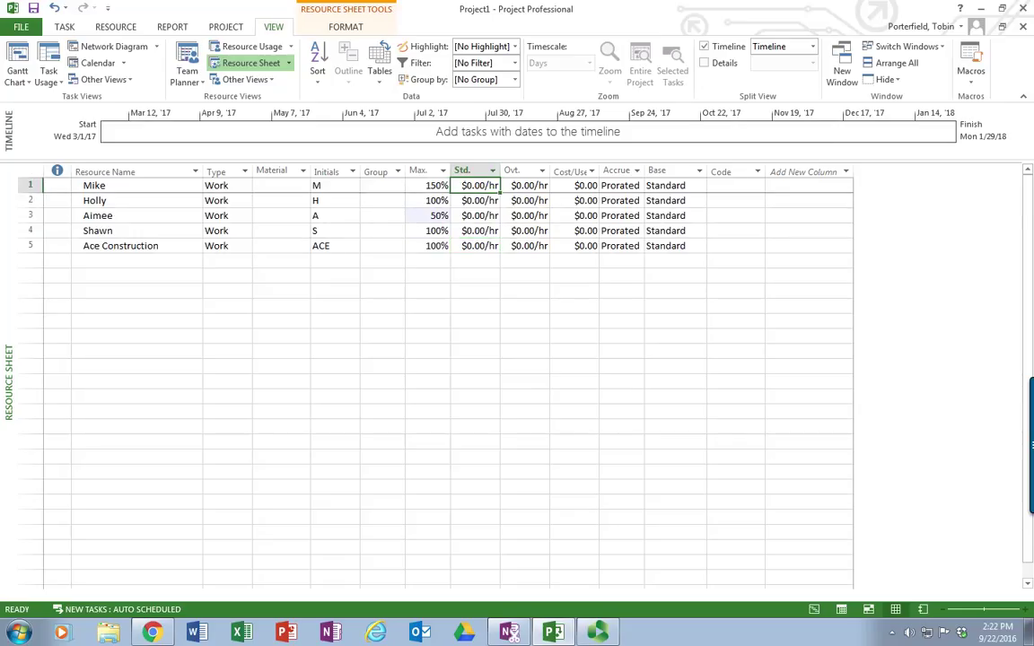
{"action": "type", "text": "24"}
{"action": "key", "text": "Return"}
{"action": "type", "text": "22"}
{"action": "key", "text": "Return"}
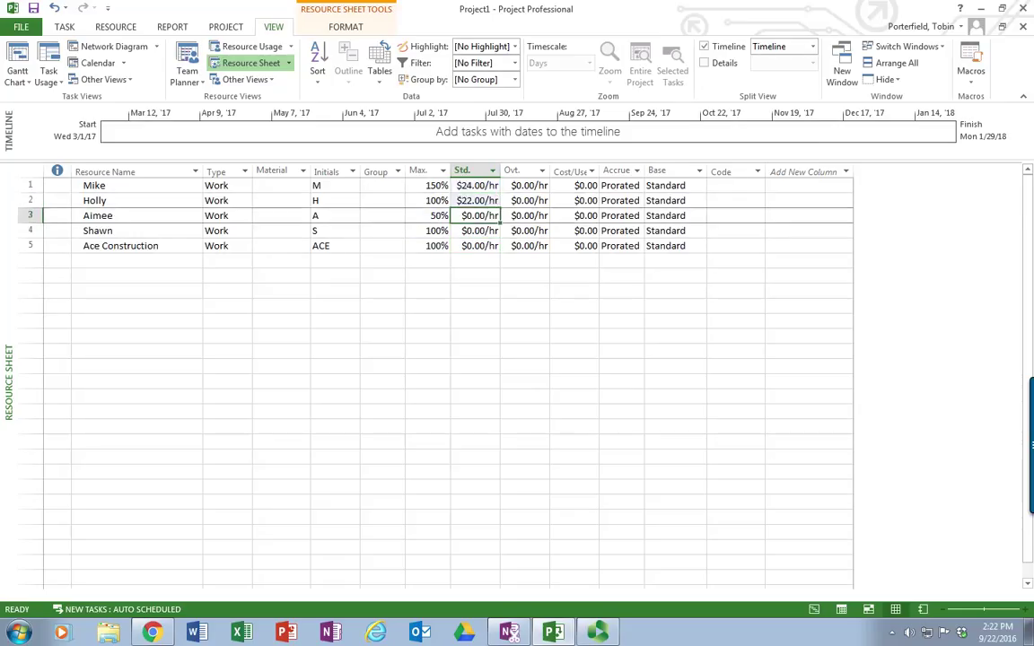
{"action": "type", "text": "22"}
{"action": "key", "text": "Return"}
{"action": "type", "text": "22"}
{"action": "key", "text": "Return"}
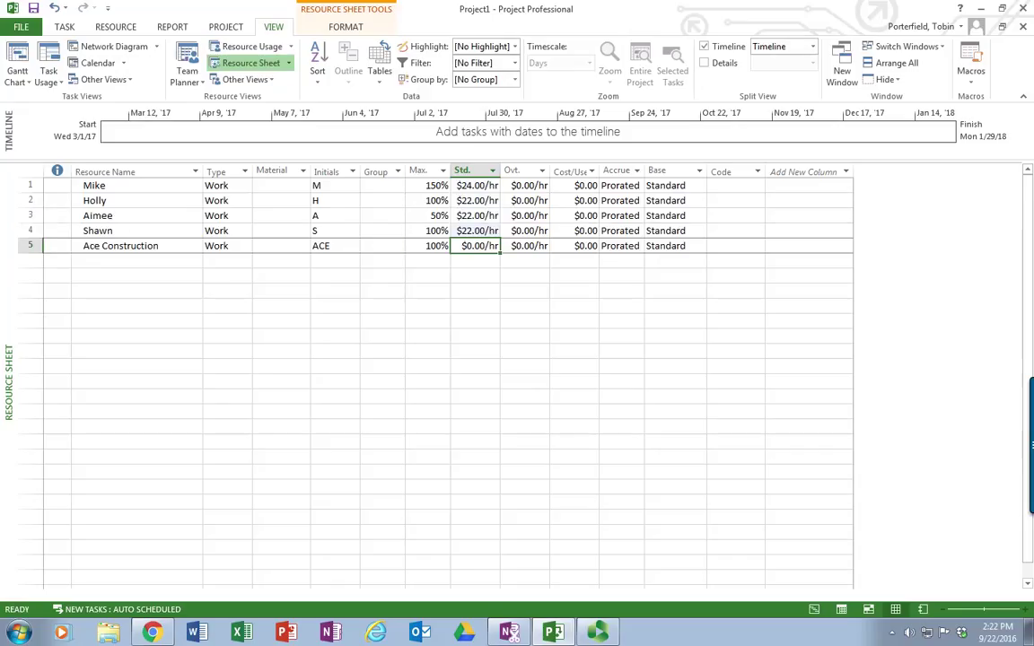
Step: Change Ace Construction's resource type to Cost
{"action": "key", "text": "Left"}
{"action": "key", "text": "Left"}
{"action": "key", "text": "Right"}
{"action": "key", "text": "Right"}
{"action": "left_click", "coordinate": [248, 252]}
{"action": "left_click", "coordinate": [247, 246]}
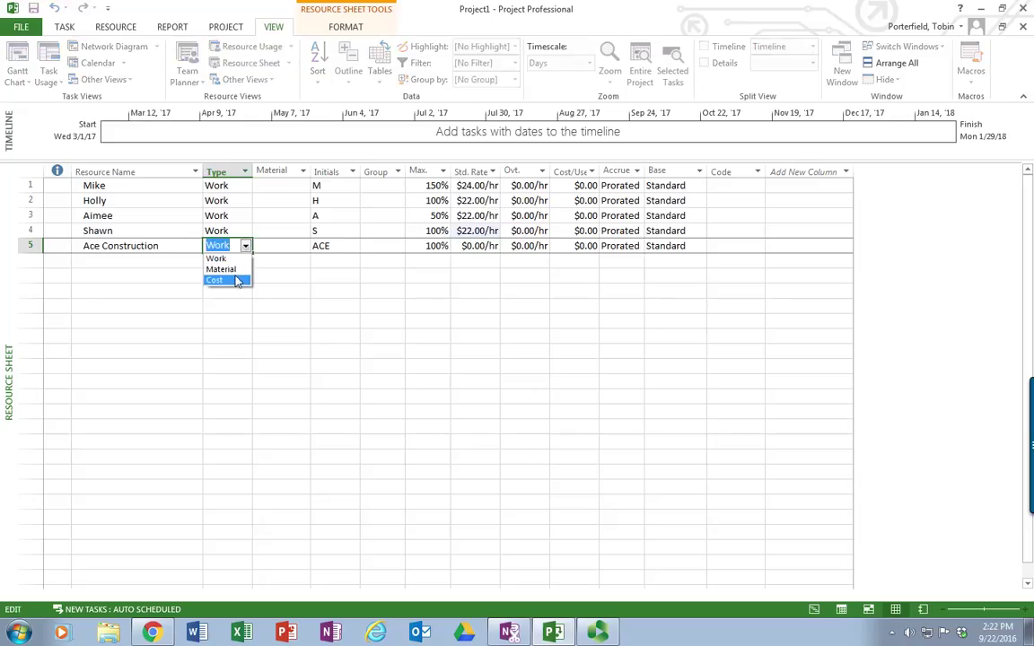
{"action": "left_click", "coordinate": [222, 282]}
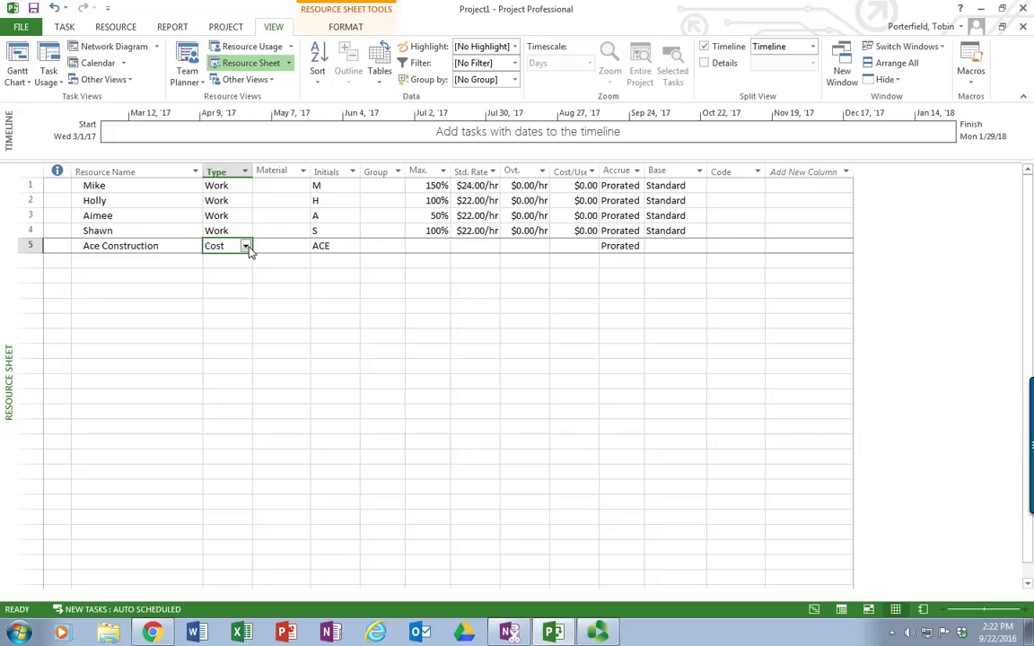
{"action": "left_click", "coordinate": [477, 251]}
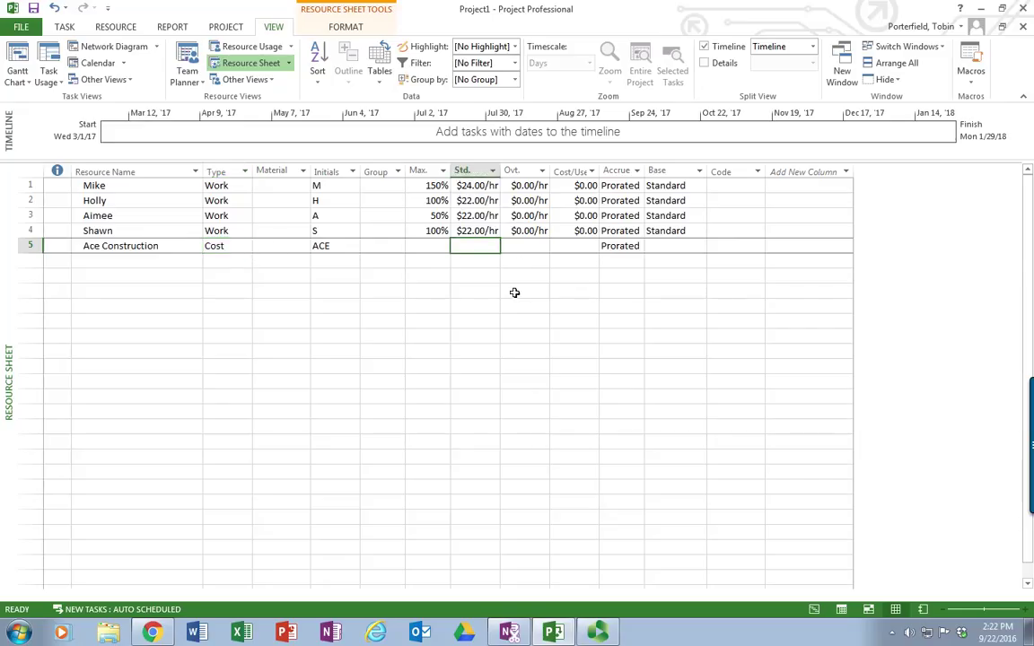
Step: Set the first resource's overtime rate to $36.00/hr in the Resource Sheet
{"action": "key", "text": "Right"}
{"action": "key", "text": "Right"}
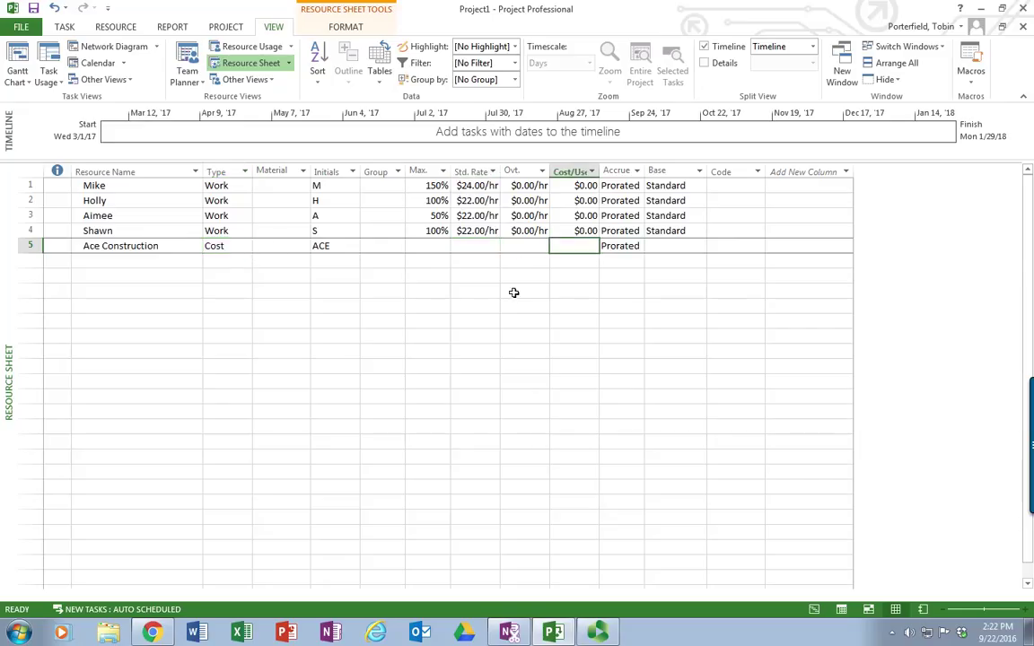
{"action": "key", "text": "Left"}
{"action": "key", "text": "Up"}
{"action": "key", "text": "Up"}
{"action": "key", "text": "Up"}
{"action": "key", "text": "Up"}
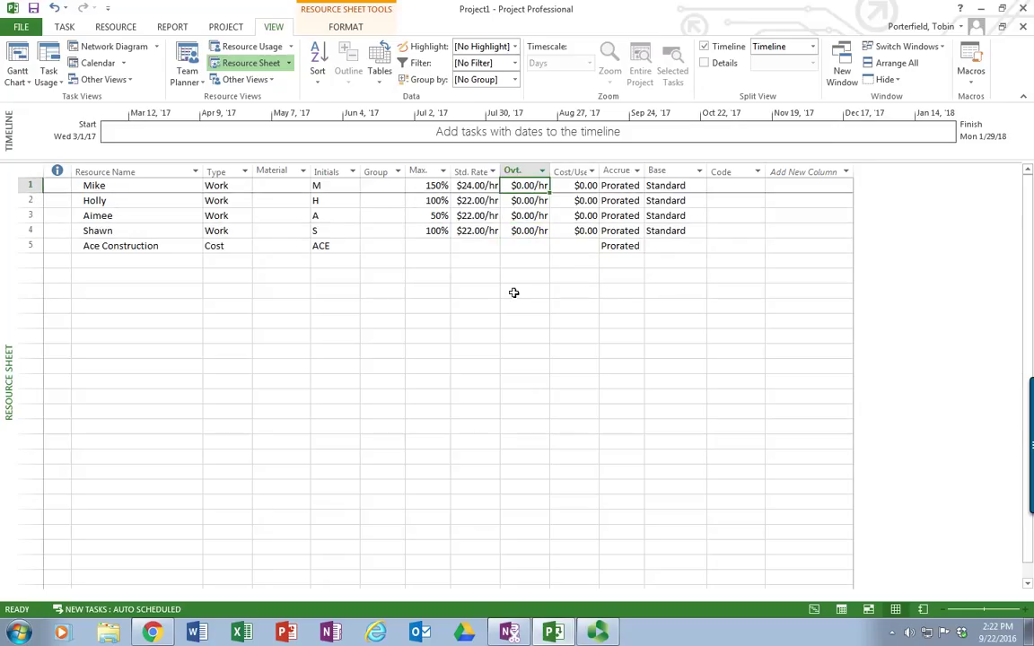
{"action": "type", "text": "36"}
{"action": "key", "text": "Return"}
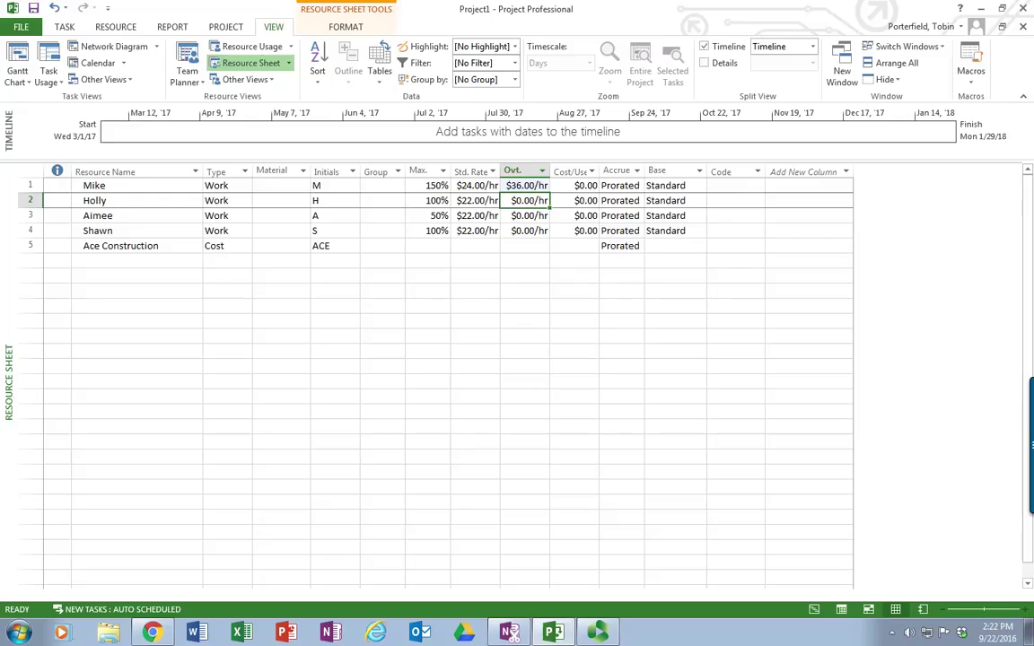
Step: Set the overtime rate to $33.00/hr for resources 2, 3 and 4
{"action": "type", "text": "33"}
{"action": "key", "text": "Return"}
{"action": "type", "text": "33"}
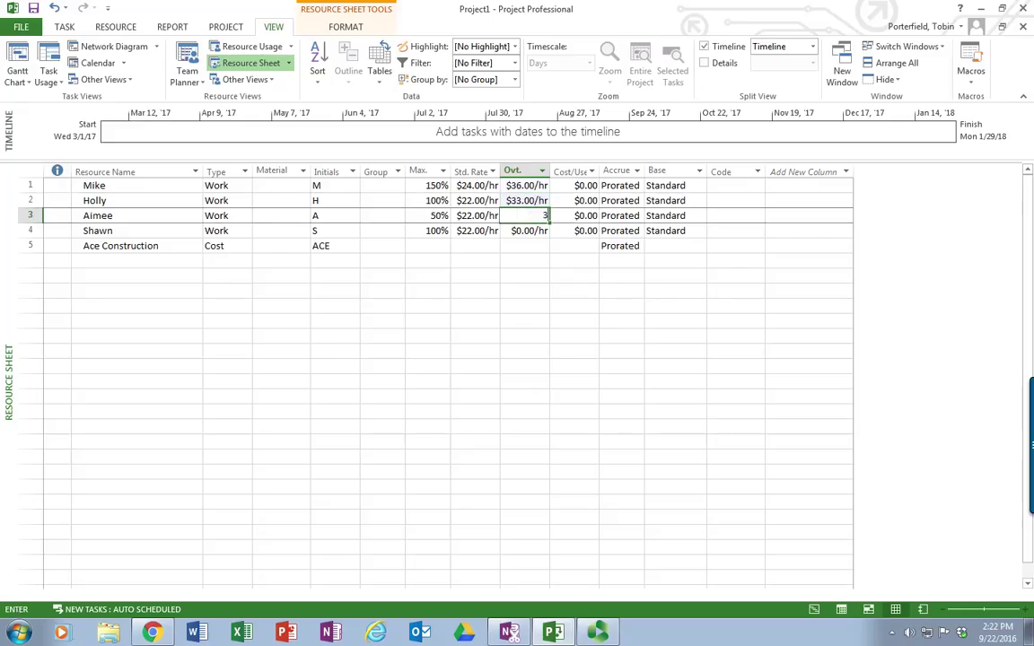
{"action": "key", "text": "Return"}
{"action": "type", "text": "33"}
{"action": "key", "text": "Return"}
{"action": "left_click", "coordinate": [525, 231]}
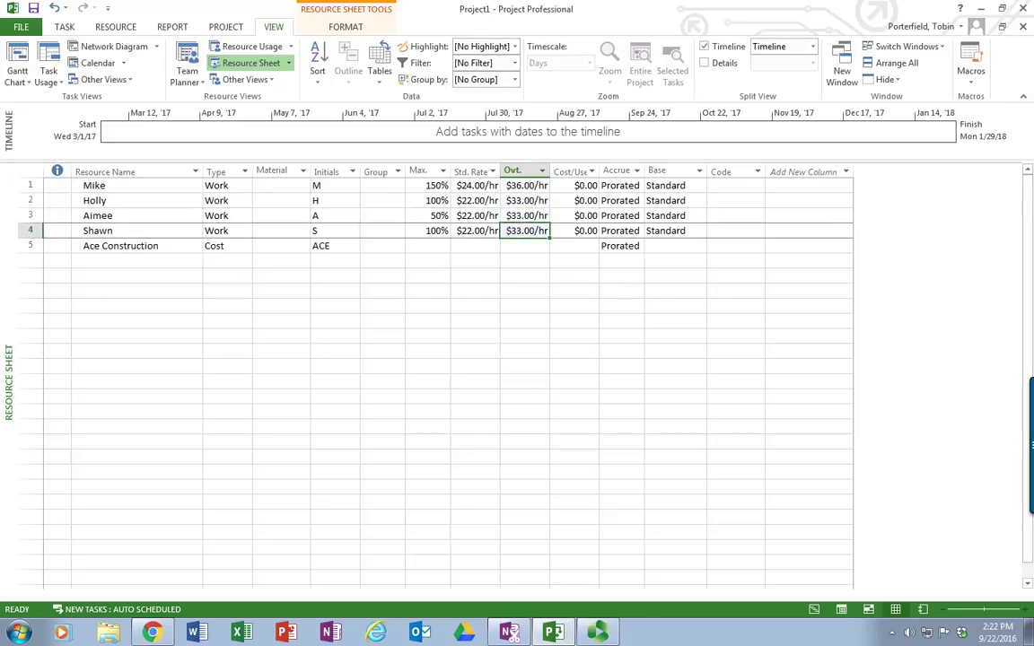
{"action": "key", "text": "shift+Up"}
{"action": "key", "text": "shift+Up"}
{"action": "key", "text": "shift+Up"}
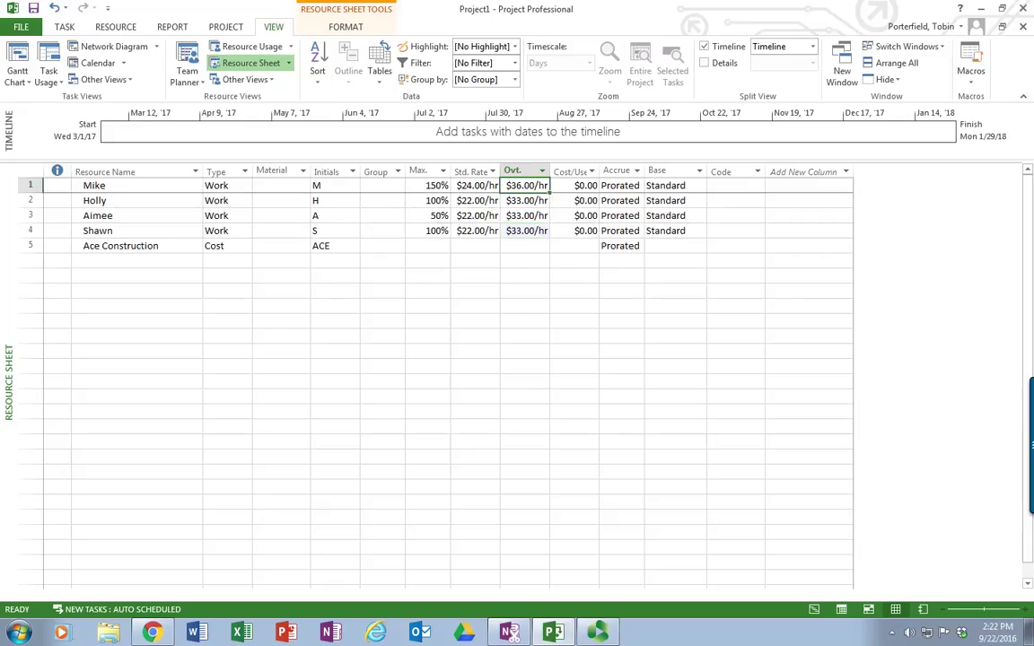
Step: In the Gantt Chart view, widen the task table and assign the second work resource to B-Construction Plans
{"action": "left_click", "coordinate": [19, 55]}
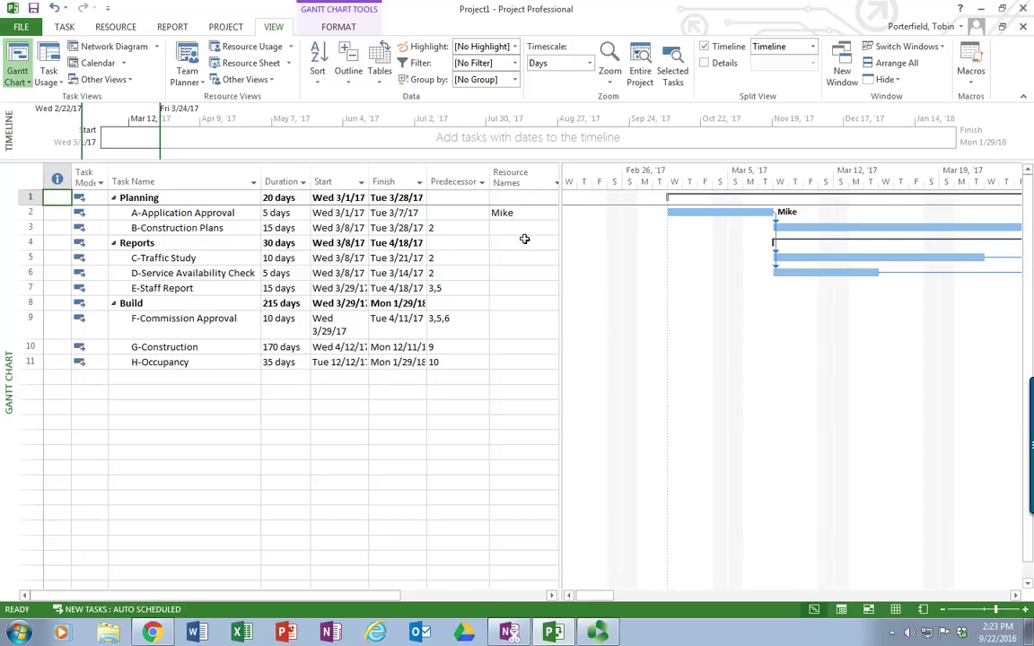
{"action": "left_click", "coordinate": [494, 226]}
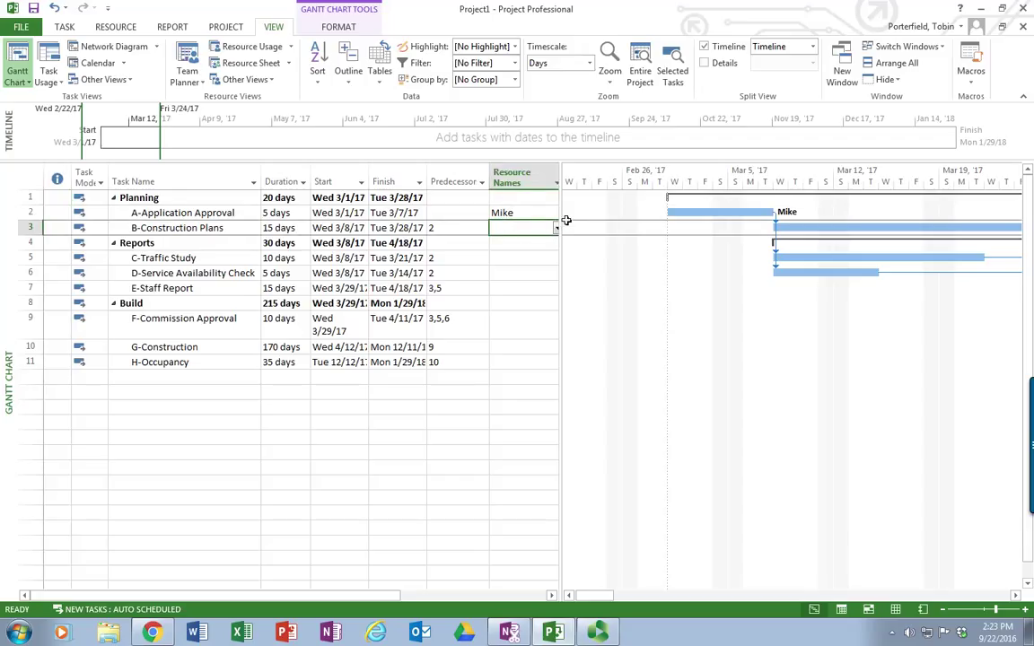
{"action": "left_click_drag", "start_coordinate": [570, 219], "coordinate": [596, 221]}
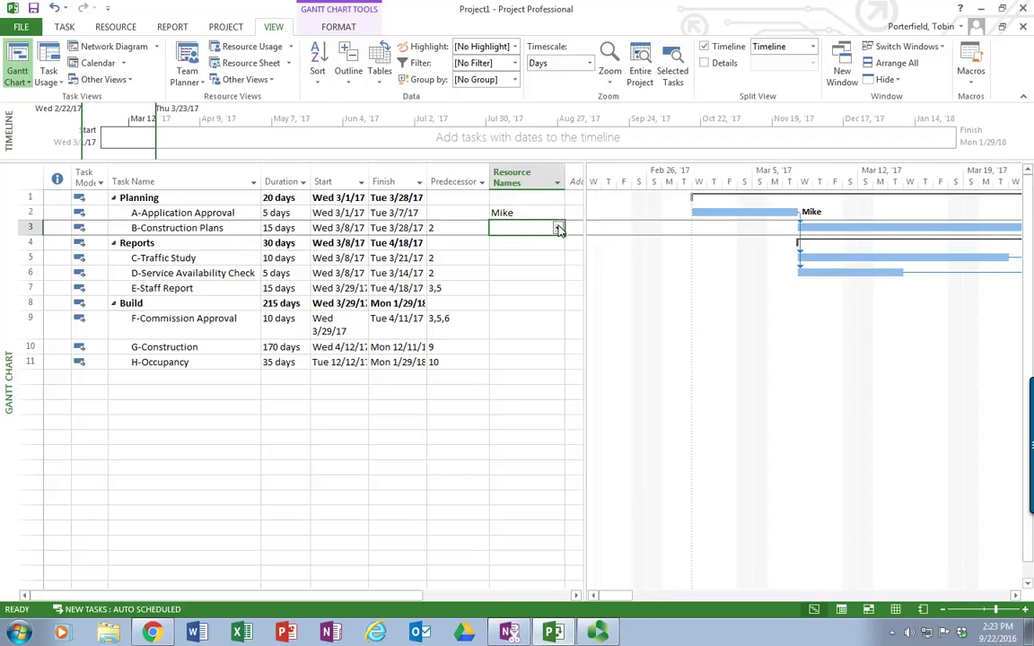
{"action": "left_click", "coordinate": [559, 228]}
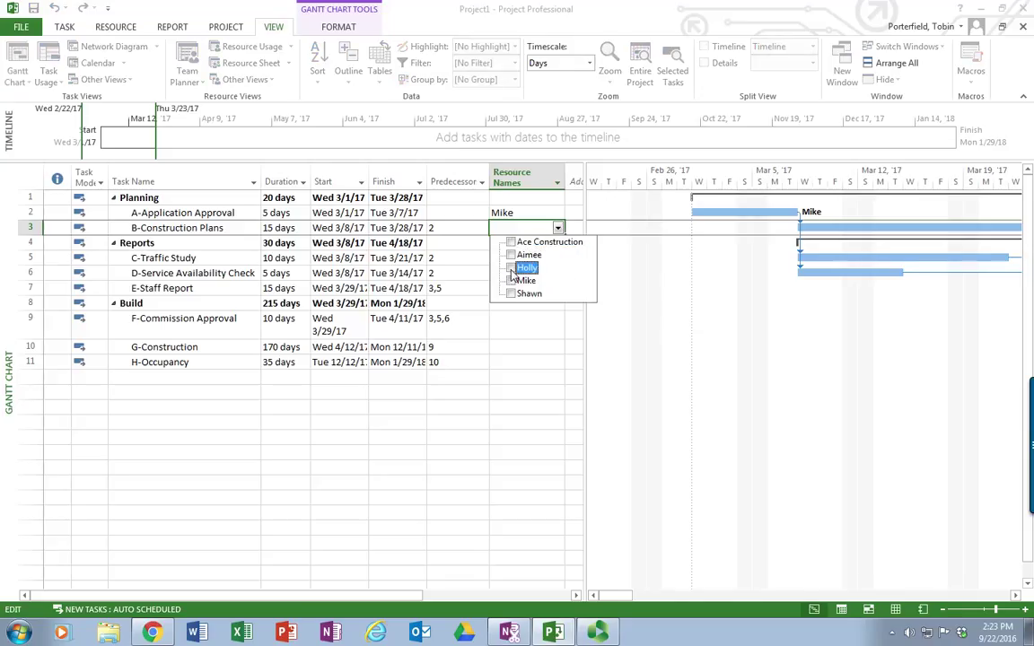
{"action": "left_click", "coordinate": [511, 269]}
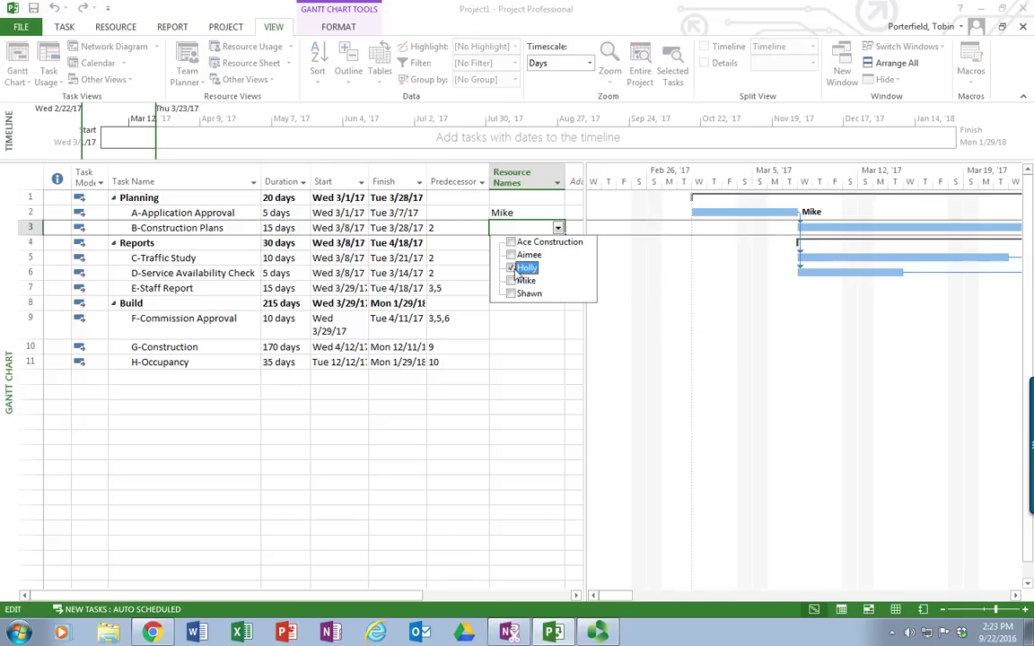
{"action": "left_click", "coordinate": [533, 408]}
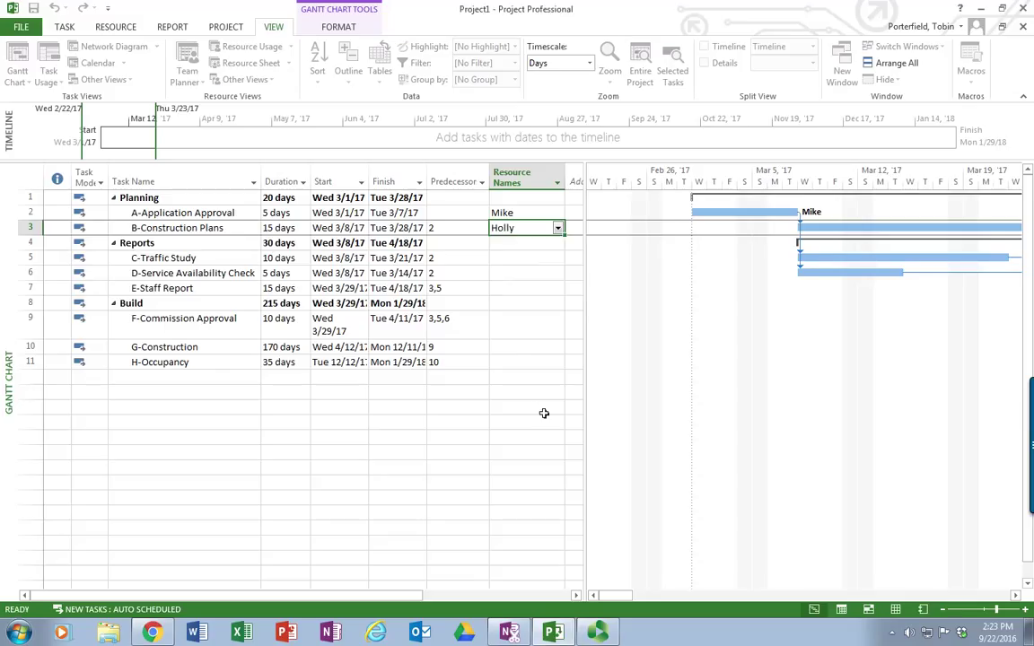
Step: Assign the third work resource, the one limited to 50% units, to C-Traffic Study
{"action": "left_click", "coordinate": [532, 260]}
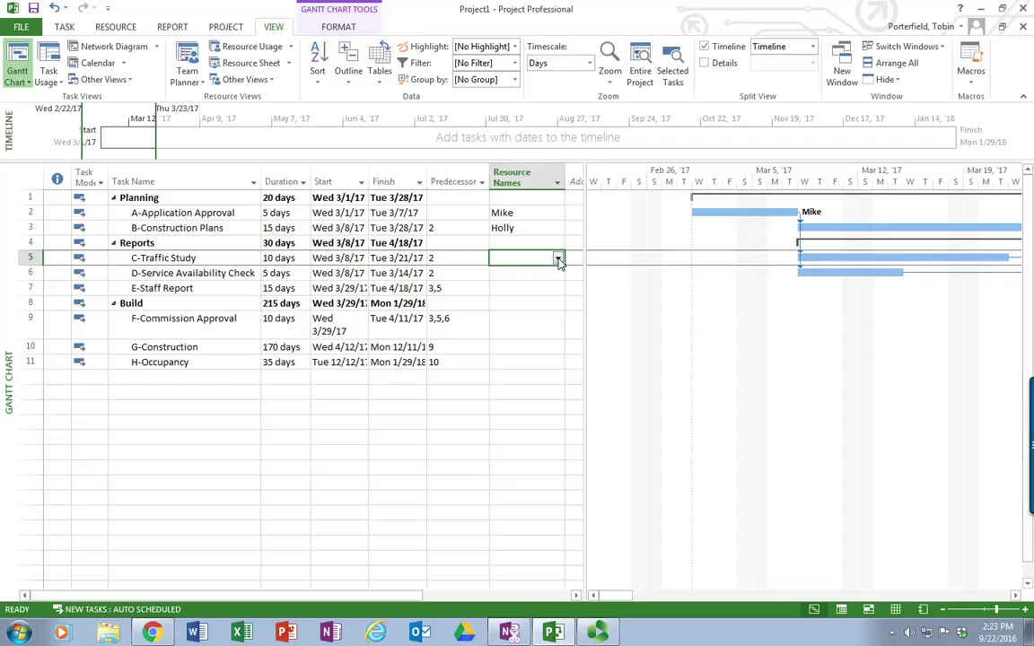
{"action": "left_click", "coordinate": [558, 259]}
{"action": "left_click", "coordinate": [511, 285]}
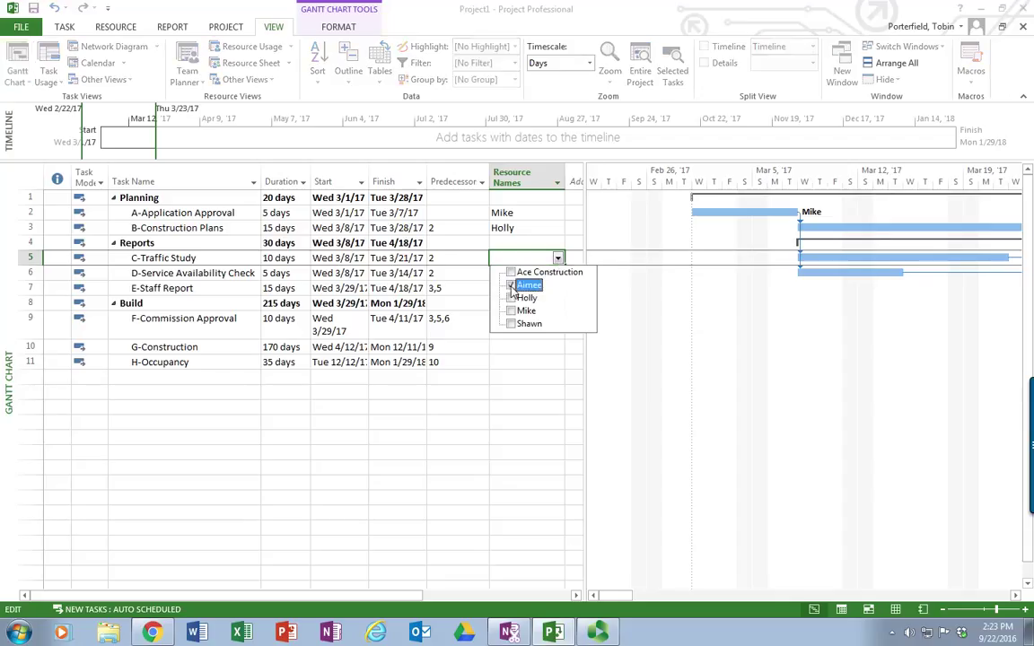
{"action": "key", "text": "Return"}
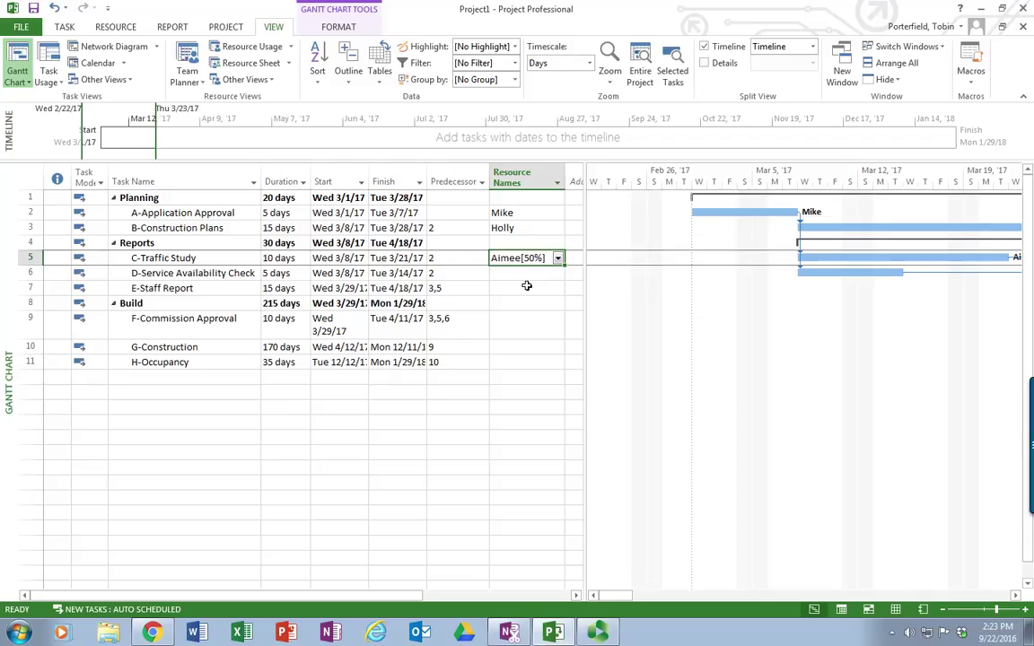
Step: Assign the fourth work resource to both D-Service Availability Check and E-Staff Report
{"action": "key", "text": "Return"}
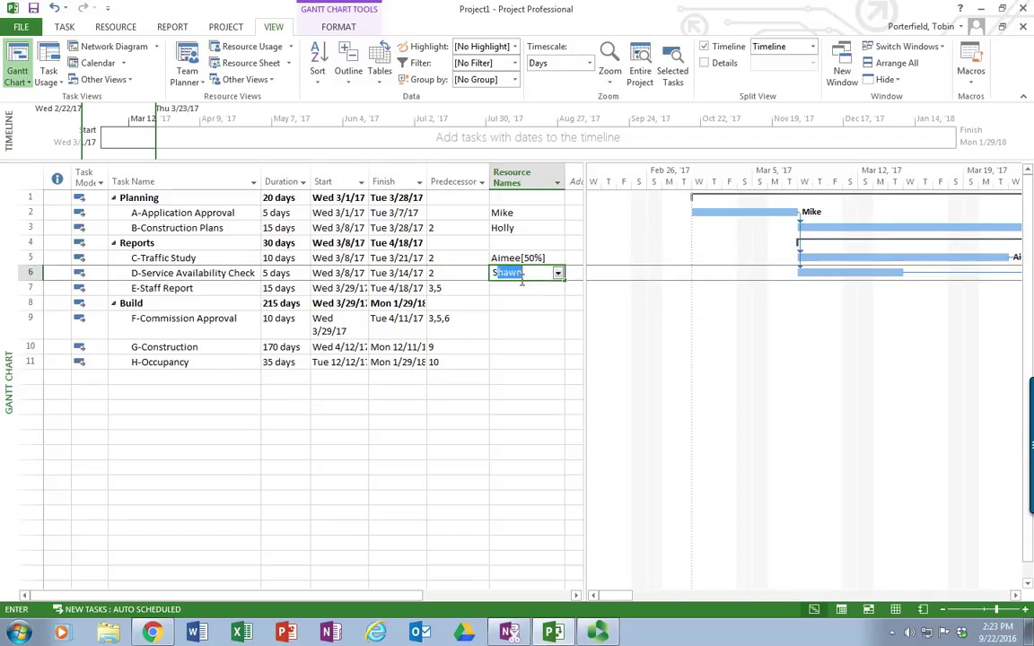
{"action": "type", "text": "S"}
{"action": "key", "text": "Return"}
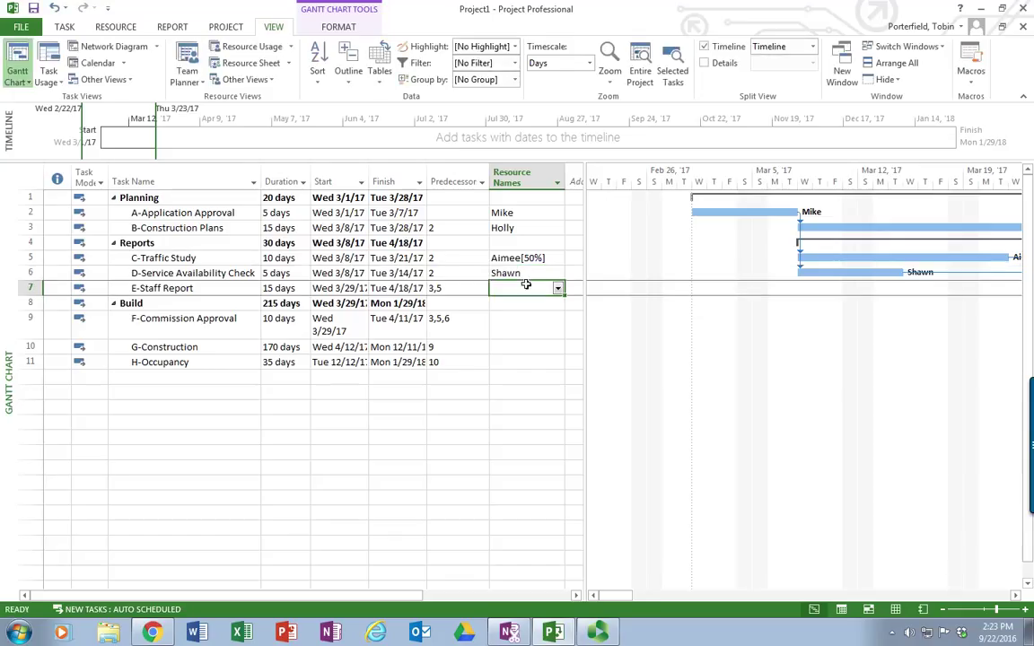
{"action": "type", "text": "Shawn"}
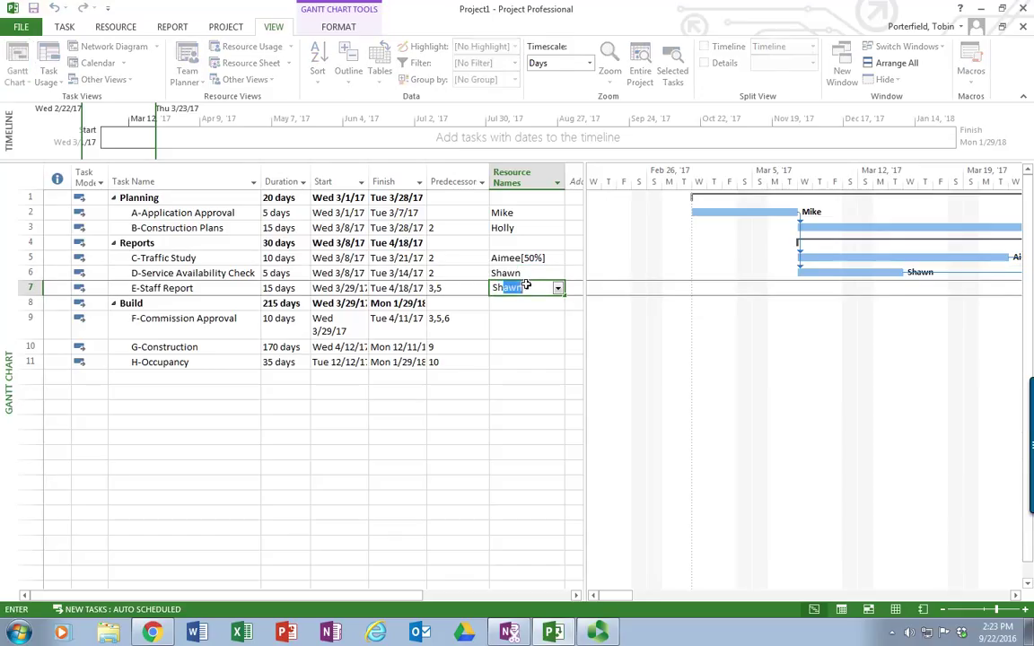
{"action": "key", "text": "Return"}
{"action": "key", "text": "Return"}
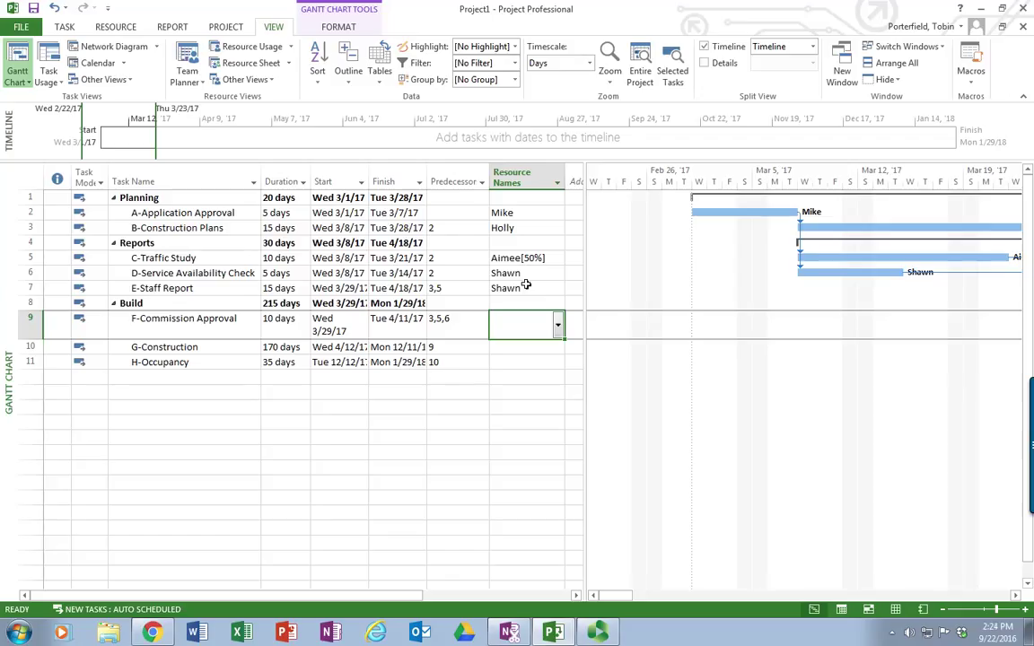
Step: Assign the first work resource to F-Commission Approval and Ace Construction to G-Construction
{"action": "type", "text": "Mike"}
{"action": "key", "text": "Return"}
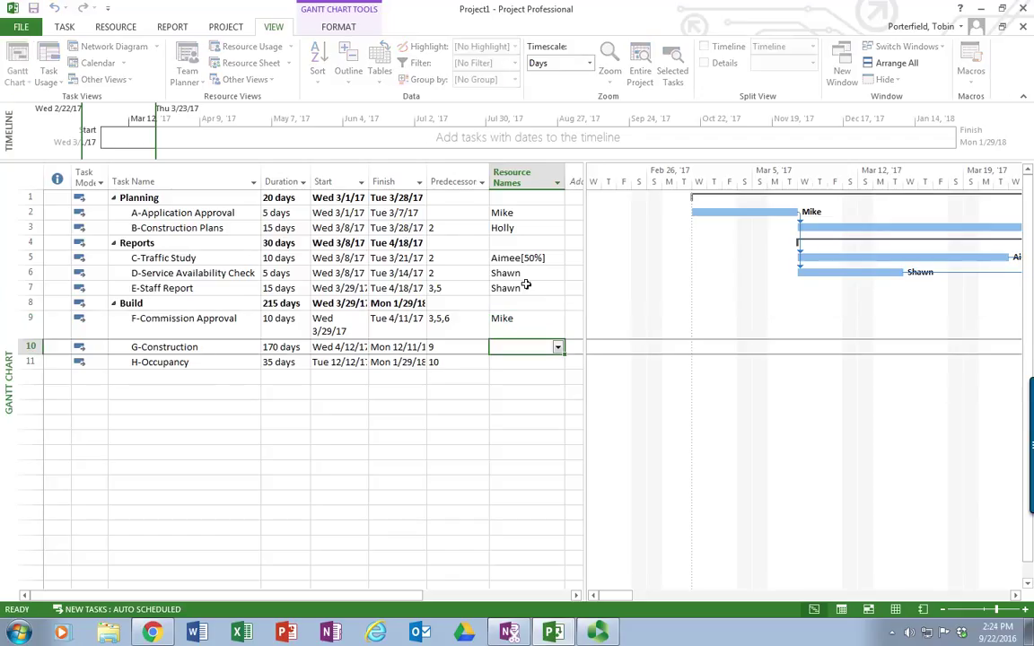
{"action": "type", "text": "Construction"}
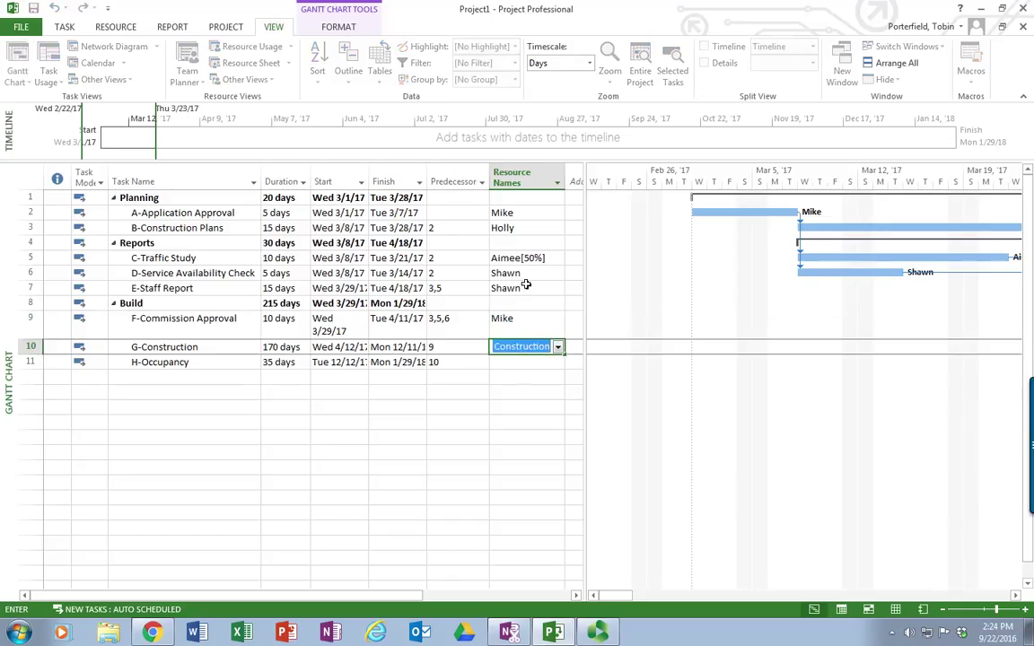
{"action": "key", "text": "Return"}
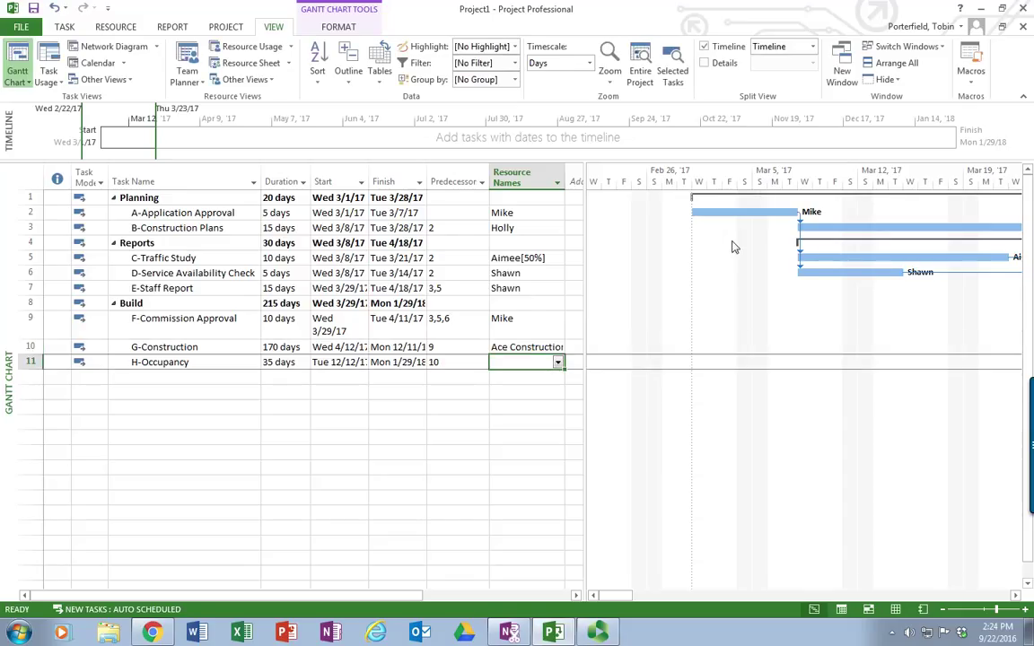
Step: Try to assign the first work resource to H-Occupancy by entering its name
{"action": "type", "text": "M"}
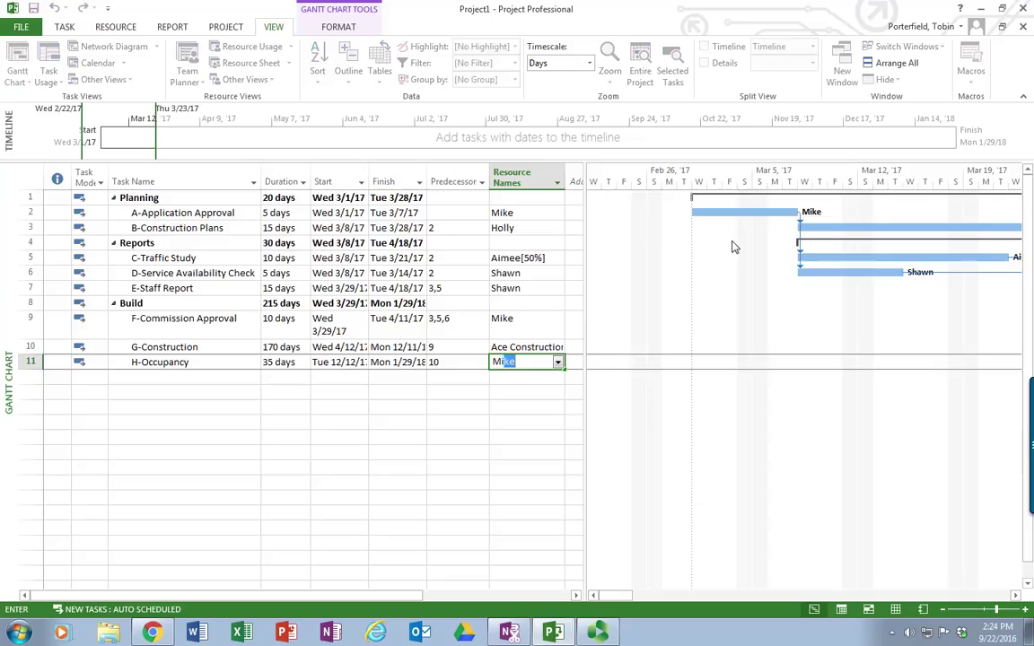
{"action": "type", "text": "iake"}
{"action": "key", "text": "Return"}
{"action": "key", "text": "Up"}
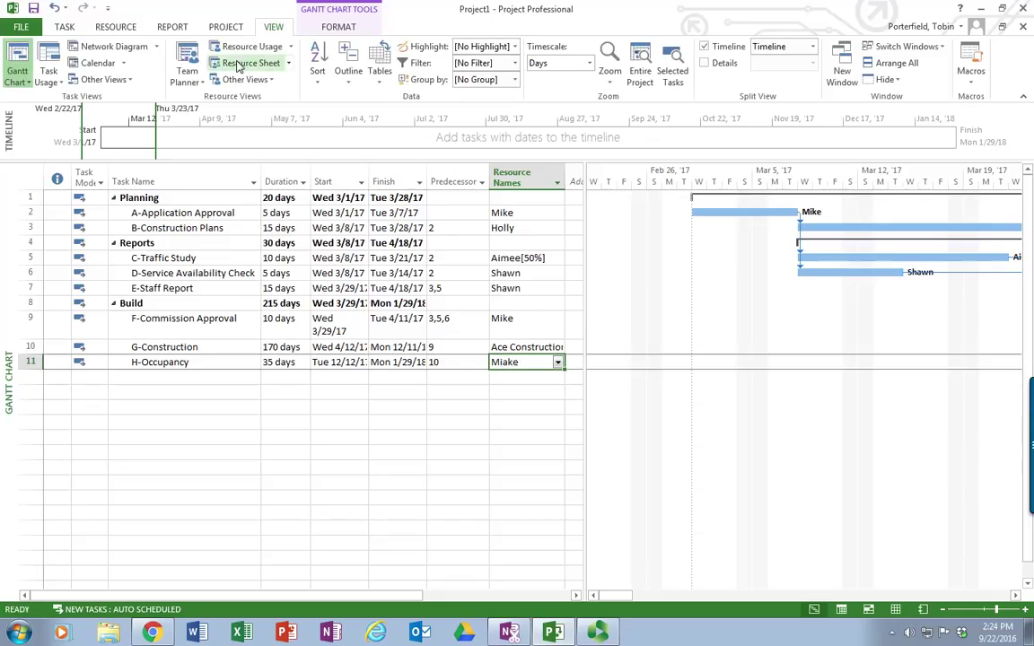
Step: Delete the misspelled extra resource in row 6 of the Resource Sheet
{"action": "left_click", "coordinate": [239, 65]}
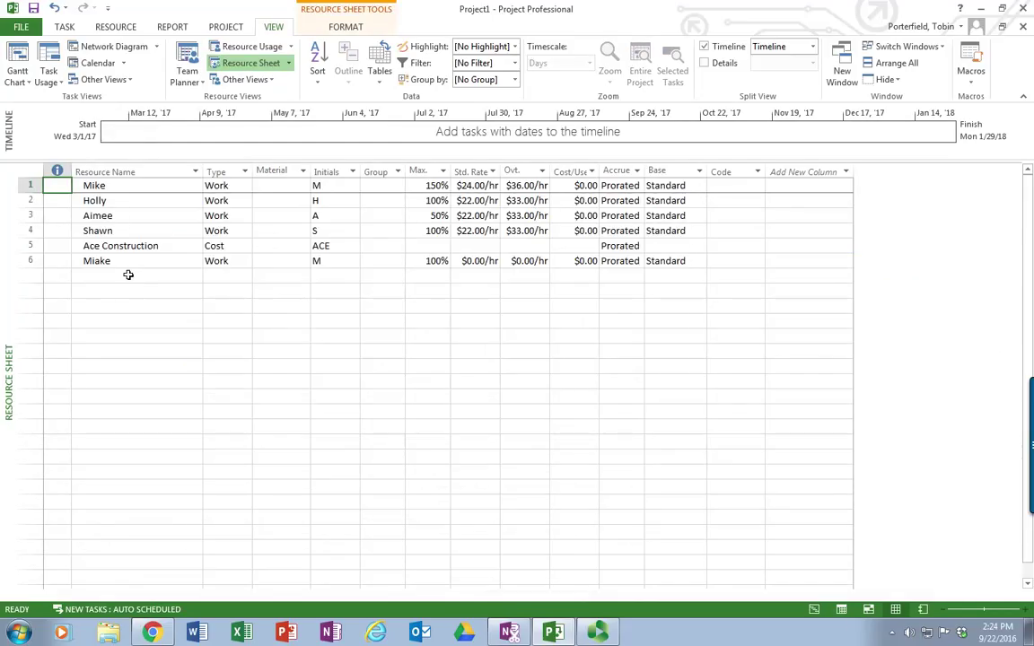
{"action": "left_click", "coordinate": [112, 265]}
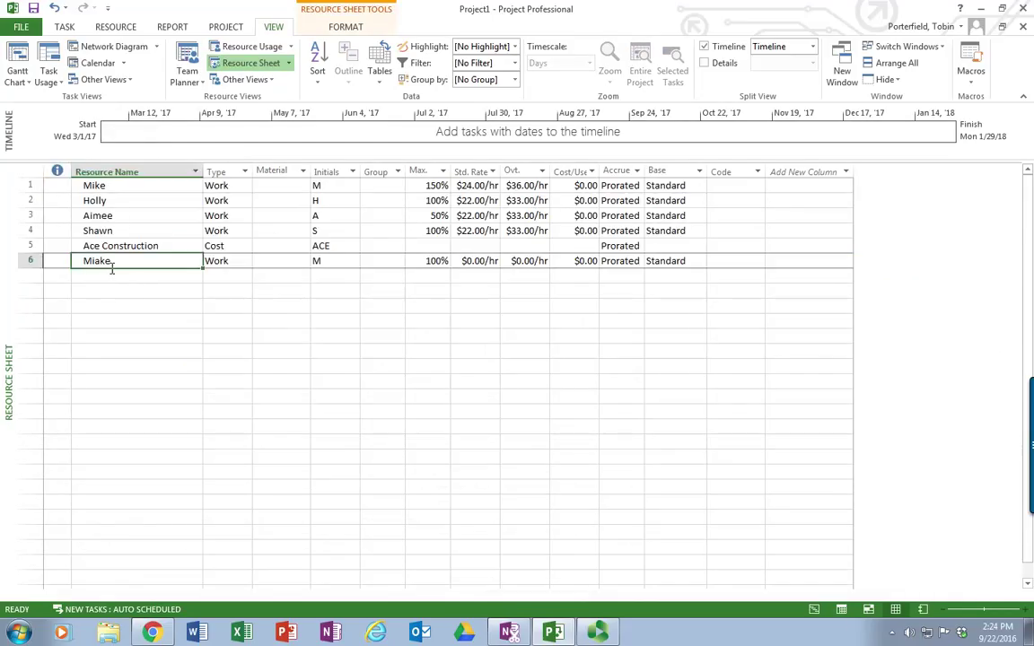
{"action": "left_click", "coordinate": [41, 267]}
{"action": "right_click", "coordinate": [41, 264]}
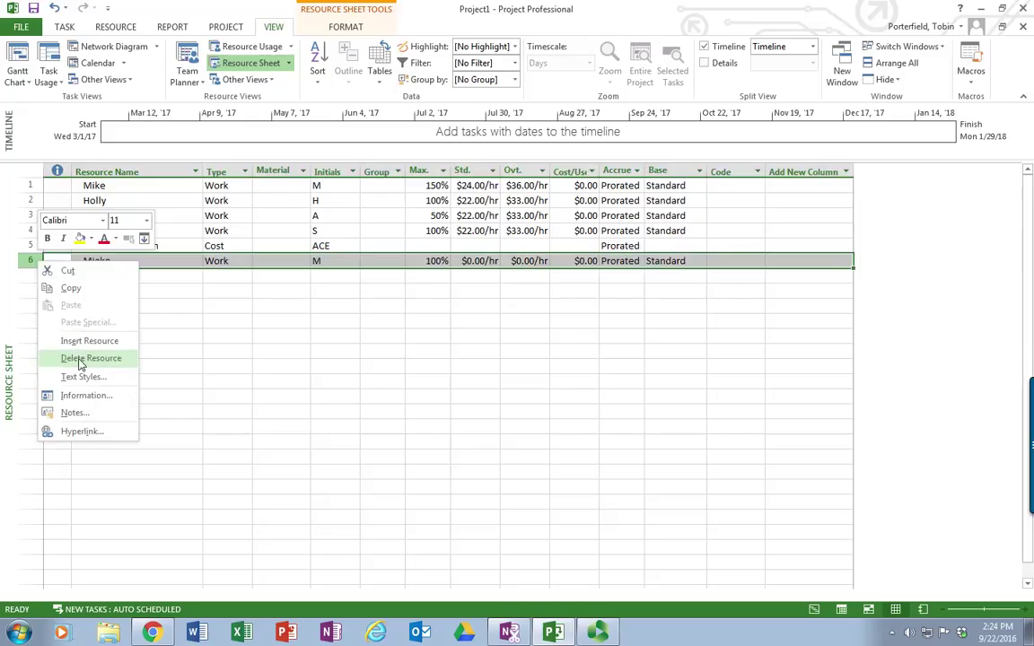
{"action": "left_click", "coordinate": [79, 360]}
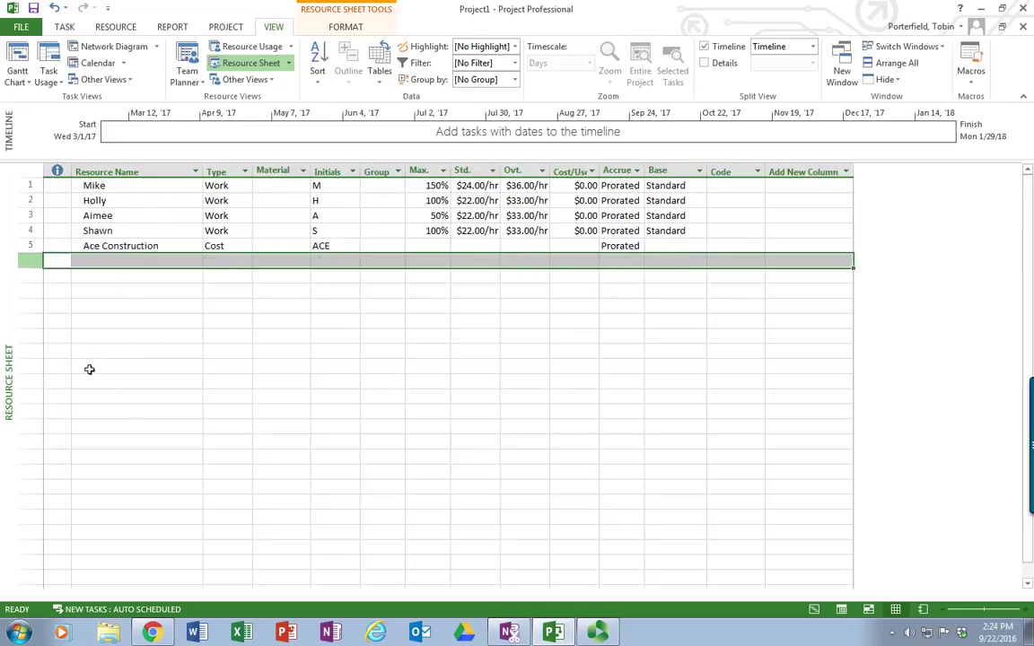
Step: Return to the Gantt Chart and assign the first work resource to H-Occupancy
{"action": "left_click", "coordinate": [18, 55]}
{"action": "left_click", "coordinate": [527, 368]}
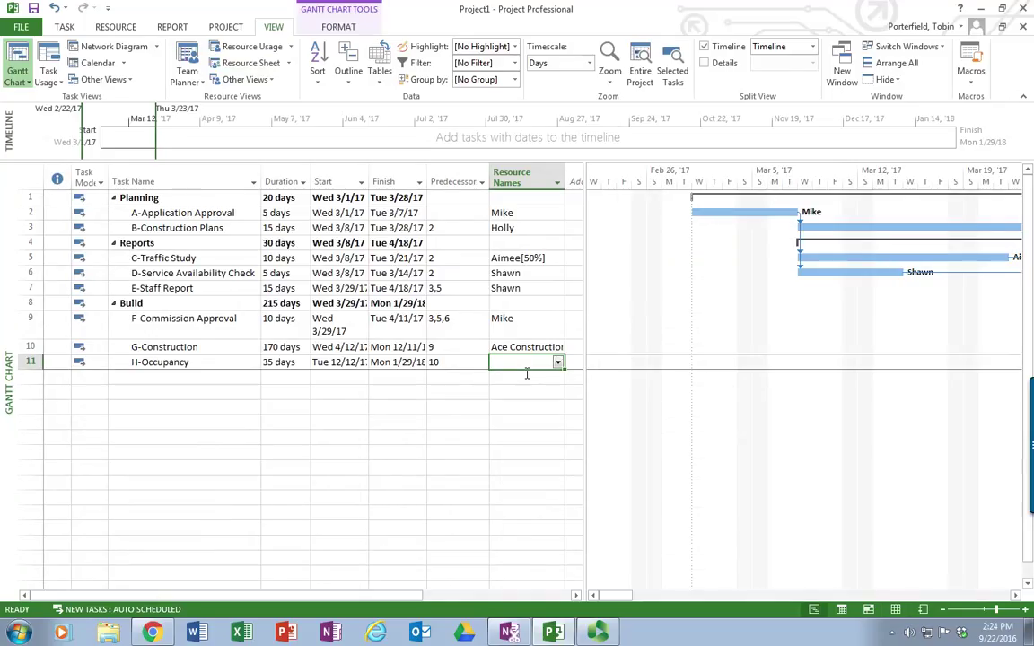
{"action": "type", "text": "M"}
{"action": "key", "text": "Return"}
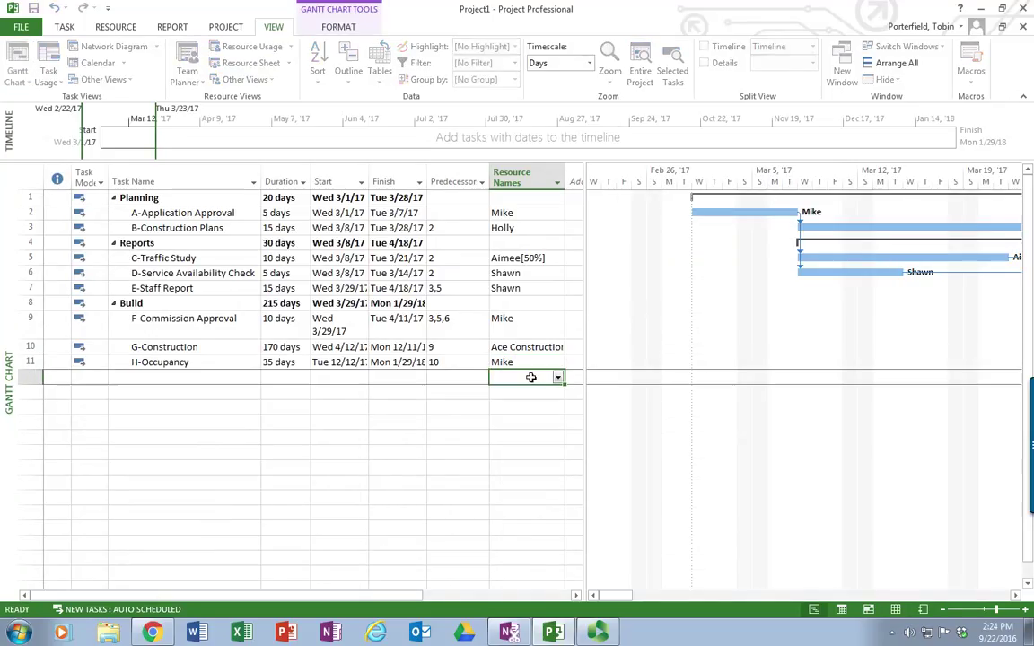
Step: Review the resource assignments of all tasks in the Gantt Chart table
{"action": "key", "text": "Up"}
{"action": "key", "text": "Up"}
{"action": "key", "text": "Up"}
{"action": "key", "text": "Up"}
{"action": "key", "text": "Up"}
{"action": "key", "text": "Up"}
{"action": "key", "text": "Up"}
{"action": "key", "text": "Up"}
{"action": "key", "text": "Up"}
{"action": "key", "text": "Up"}
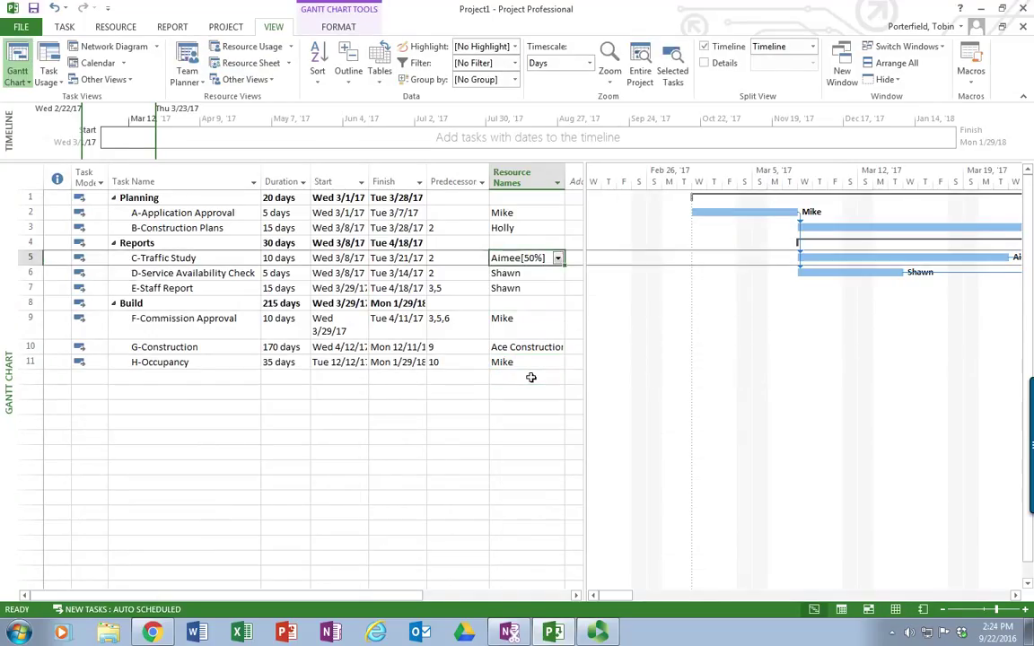
{"action": "key", "text": "Down"}
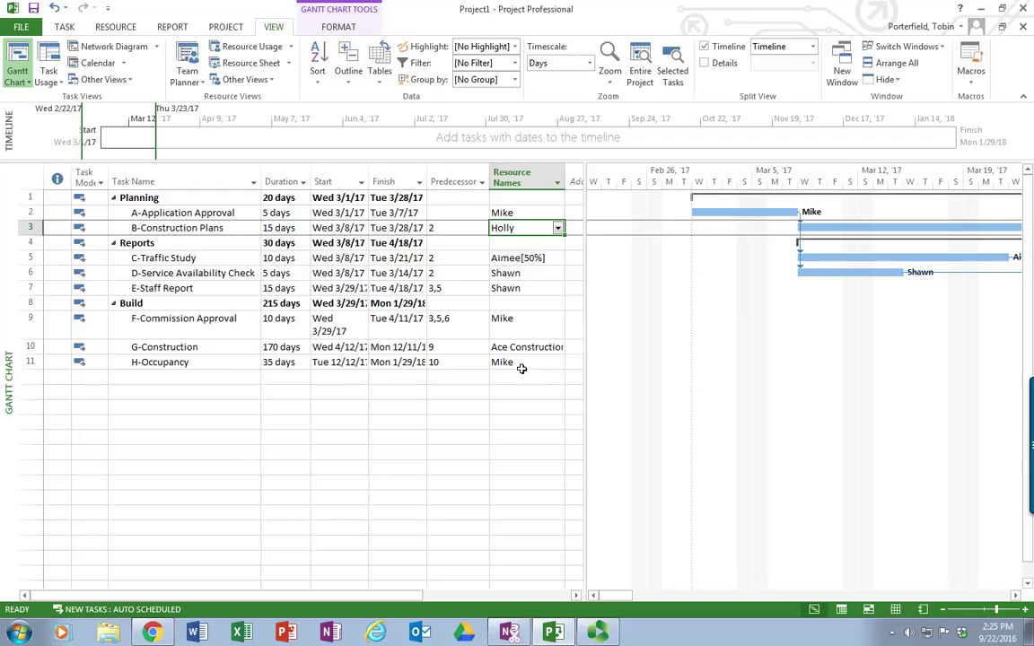
Step: Examine the predecessors and the assigned resource's units and cost in the task information of C-Traffic Study
{"action": "double_click", "coordinate": [36, 259]}
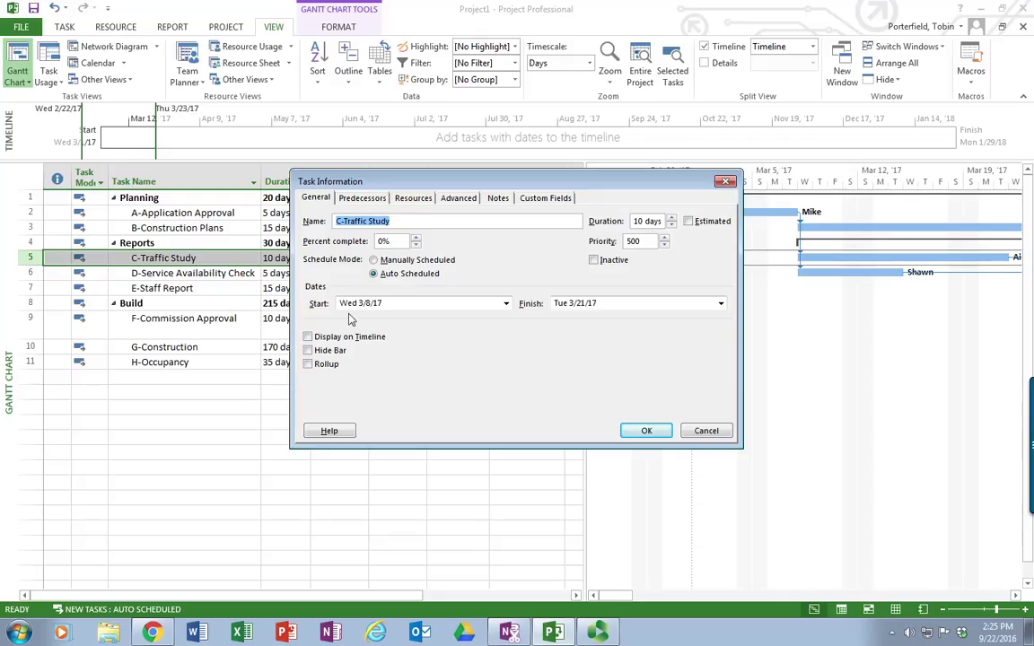
{"action": "left_click", "coordinate": [365, 199]}
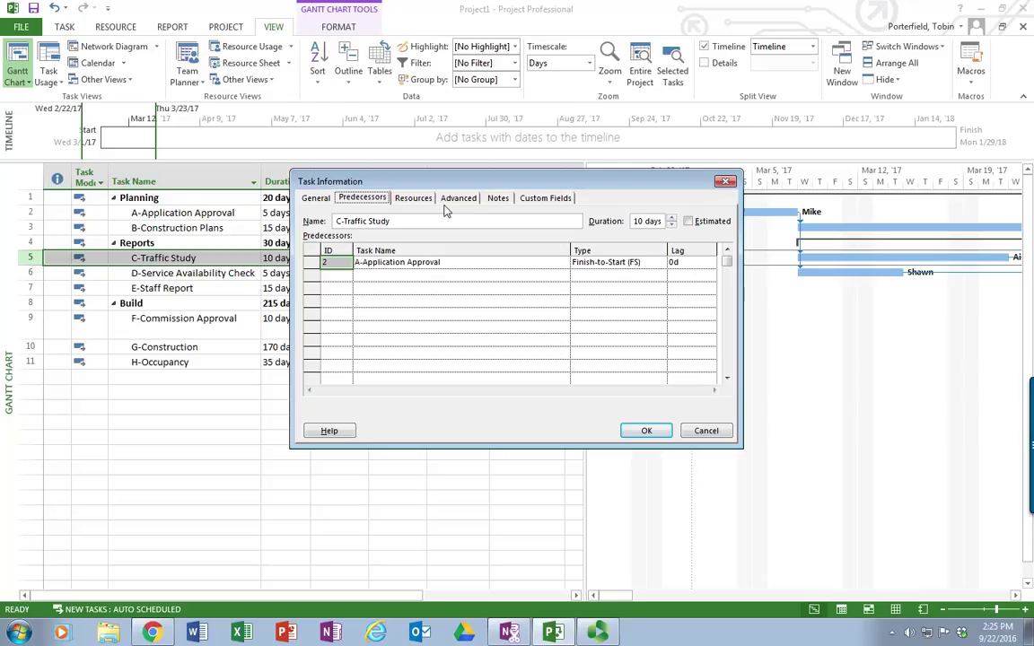
{"action": "left_click", "coordinate": [413, 199]}
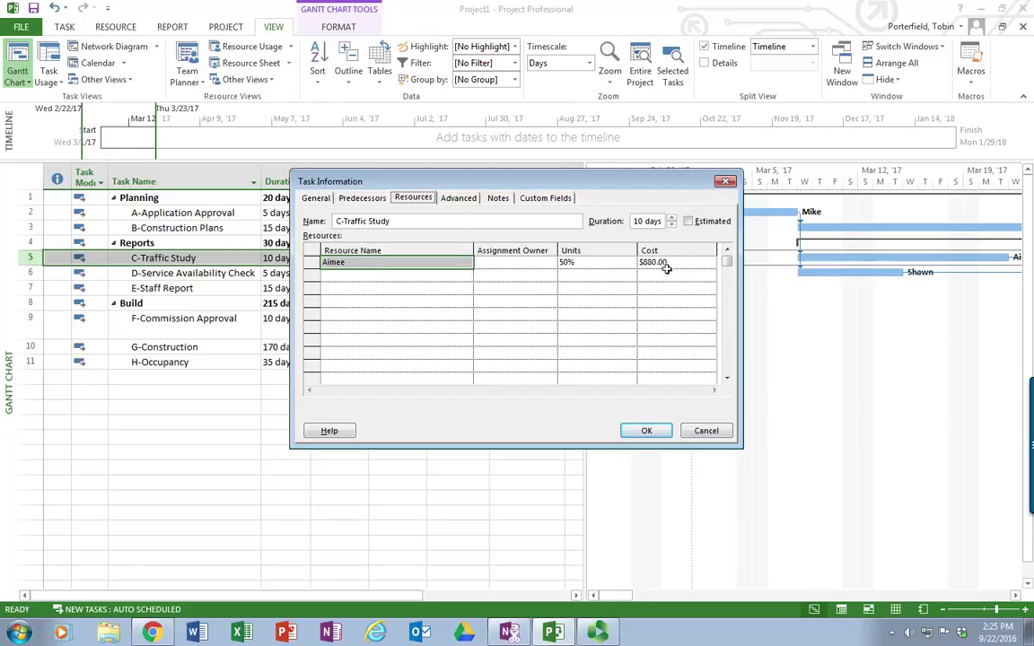
Step: Examine the advanced settings, notes and custom fields of C-Traffic Study, and close its task information
{"action": "left_click", "coordinate": [458, 198]}
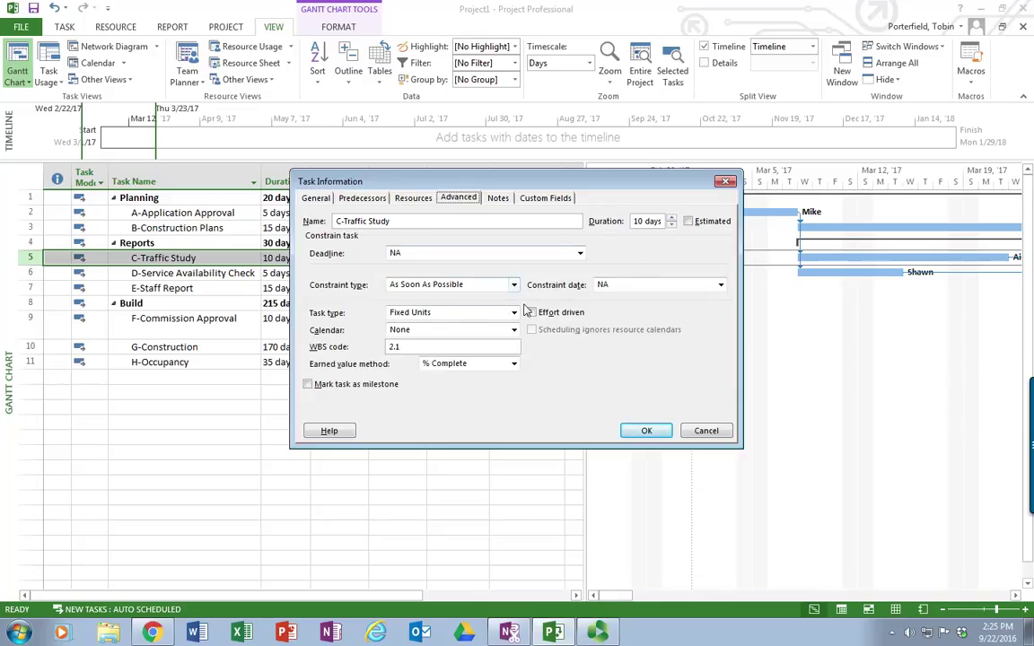
{"action": "left_click", "coordinate": [506, 200]}
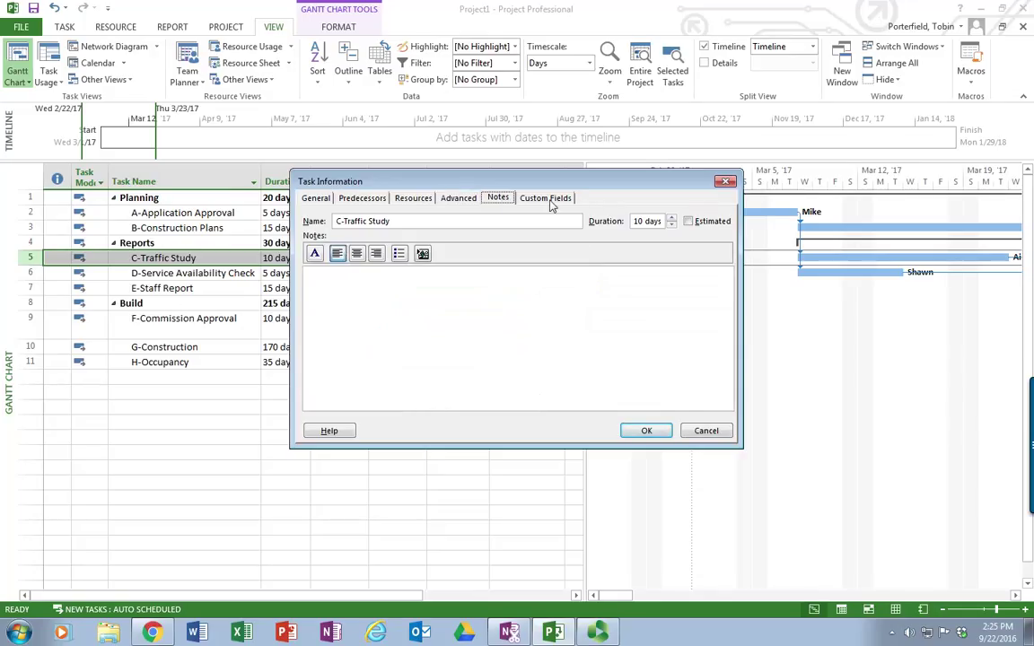
{"action": "left_click", "coordinate": [549, 199]}
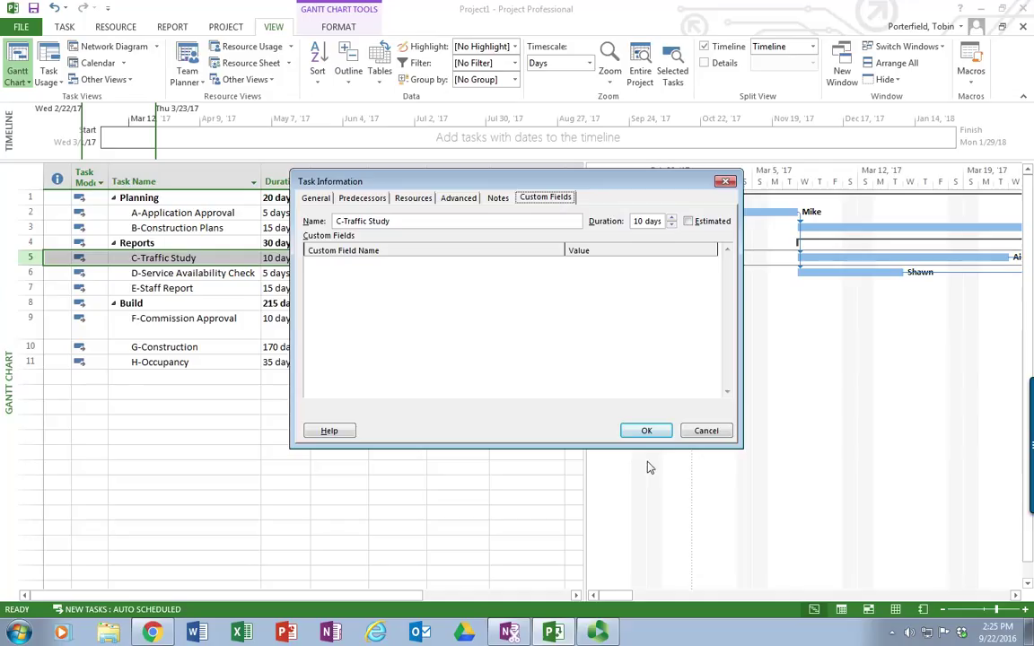
{"action": "left_click", "coordinate": [652, 431]}
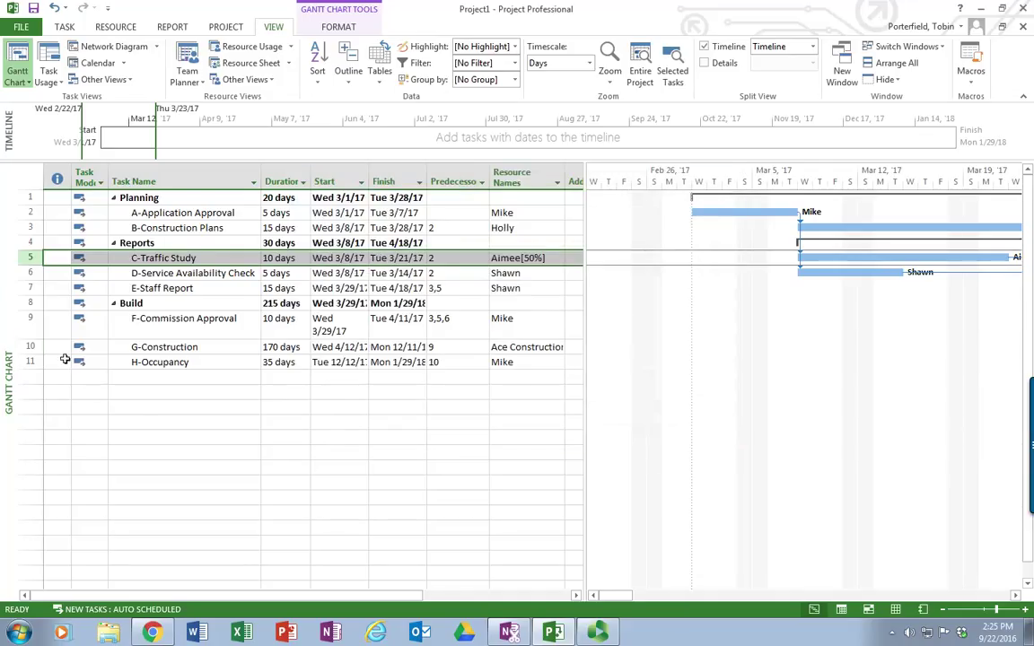
Step: Set the cost of the Ace Construction resource assigned to G-Construction to $150,000 in the task information
{"action": "double_click", "coordinate": [31, 347]}
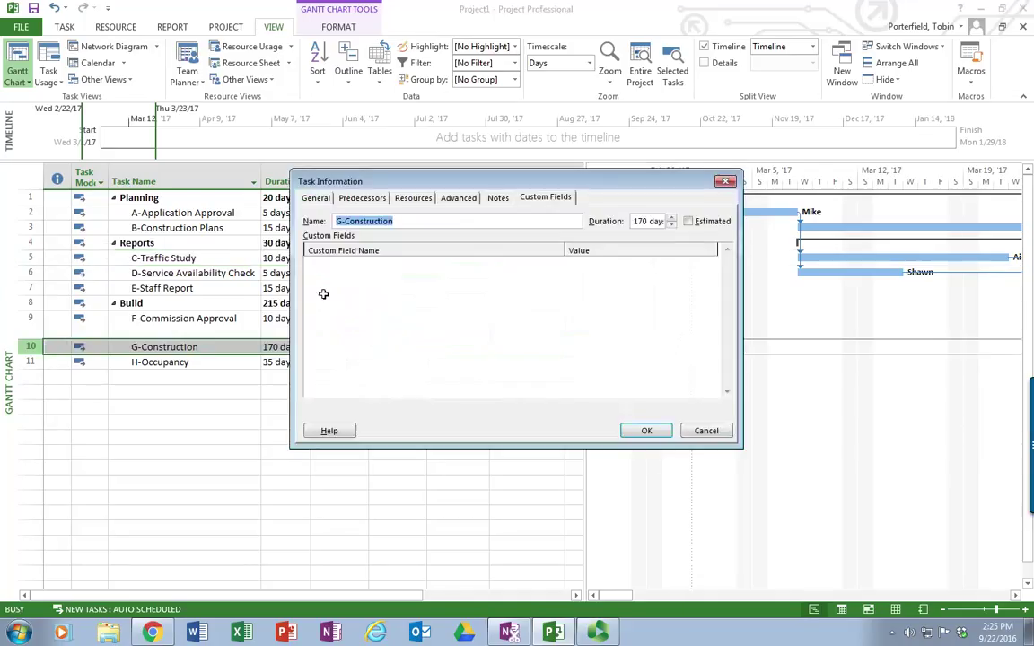
{"action": "left_click", "coordinate": [356, 200]}
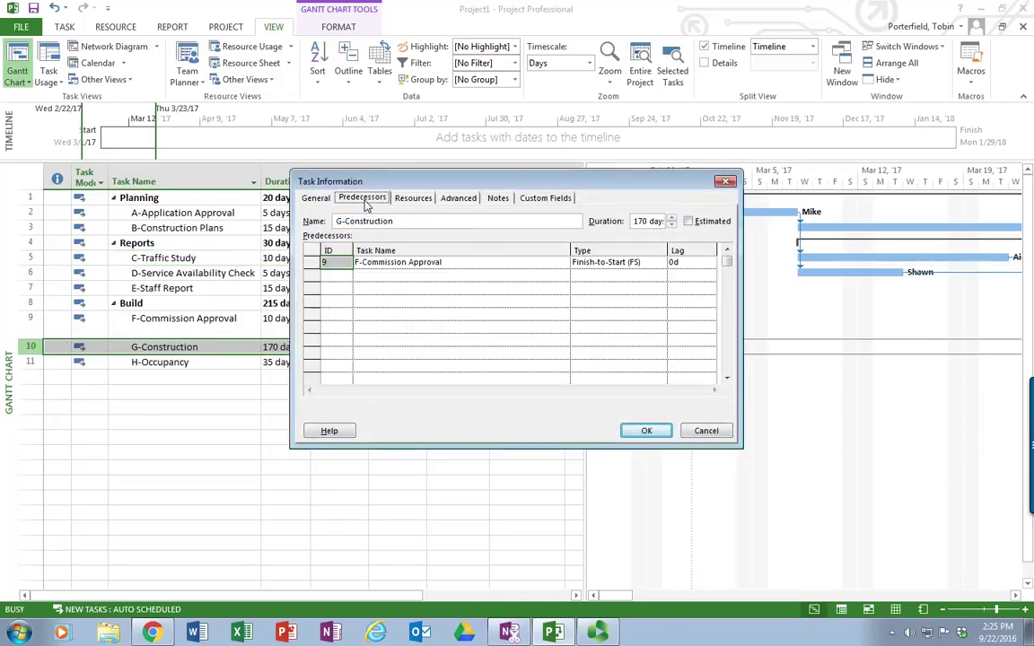
{"action": "left_click", "coordinate": [414, 199]}
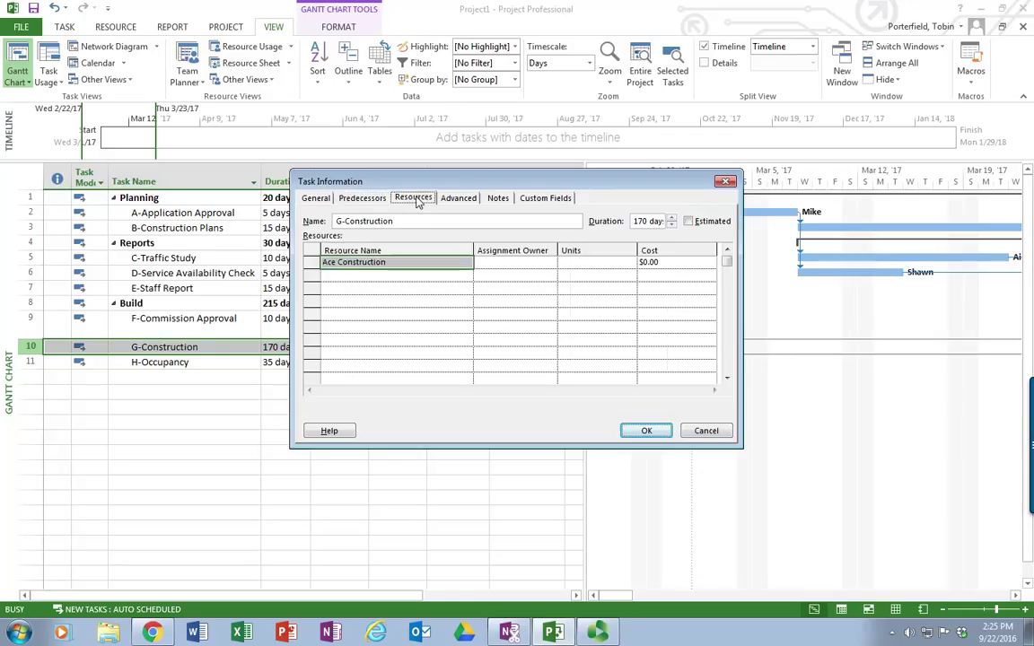
{"action": "left_click", "coordinate": [672, 264]}
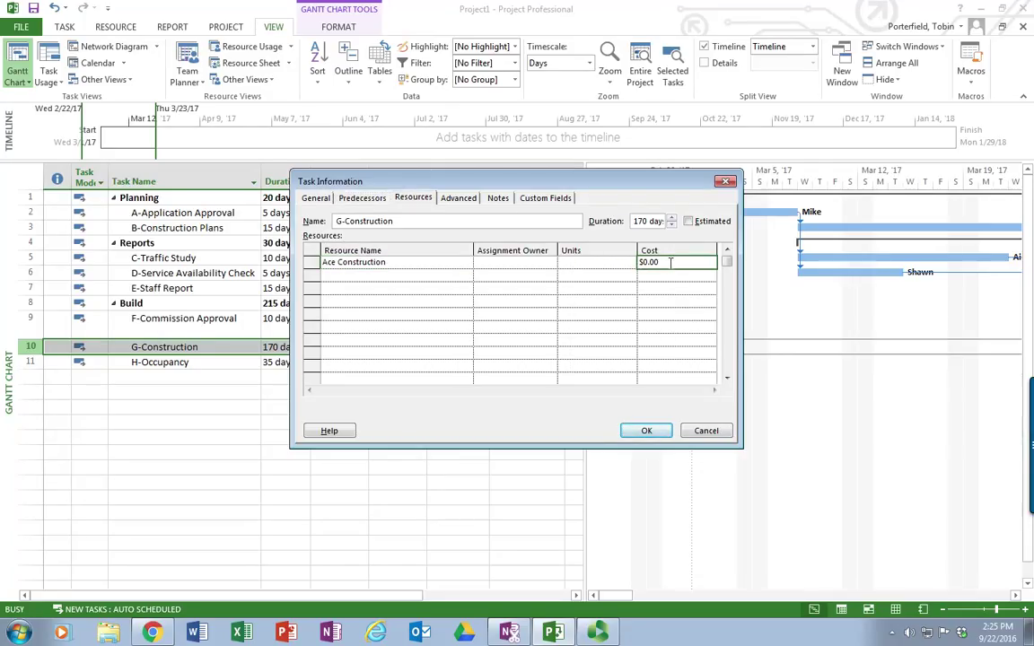
{"action": "type", "text": "1500000"}
{"action": "key", "text": "Return"}
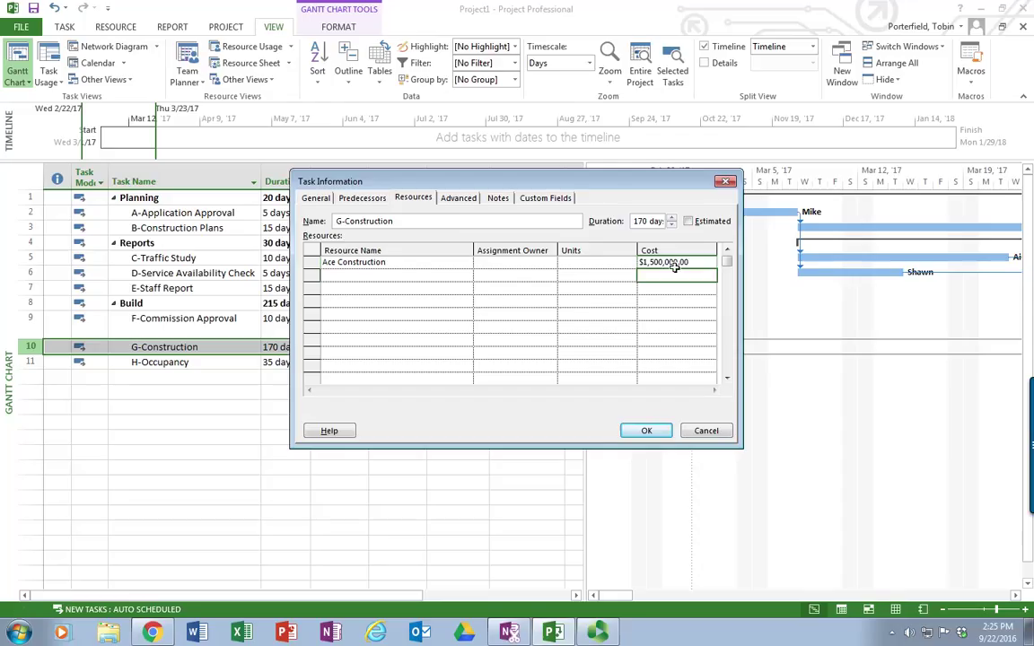
{"action": "left_click", "coordinate": [675, 263]}
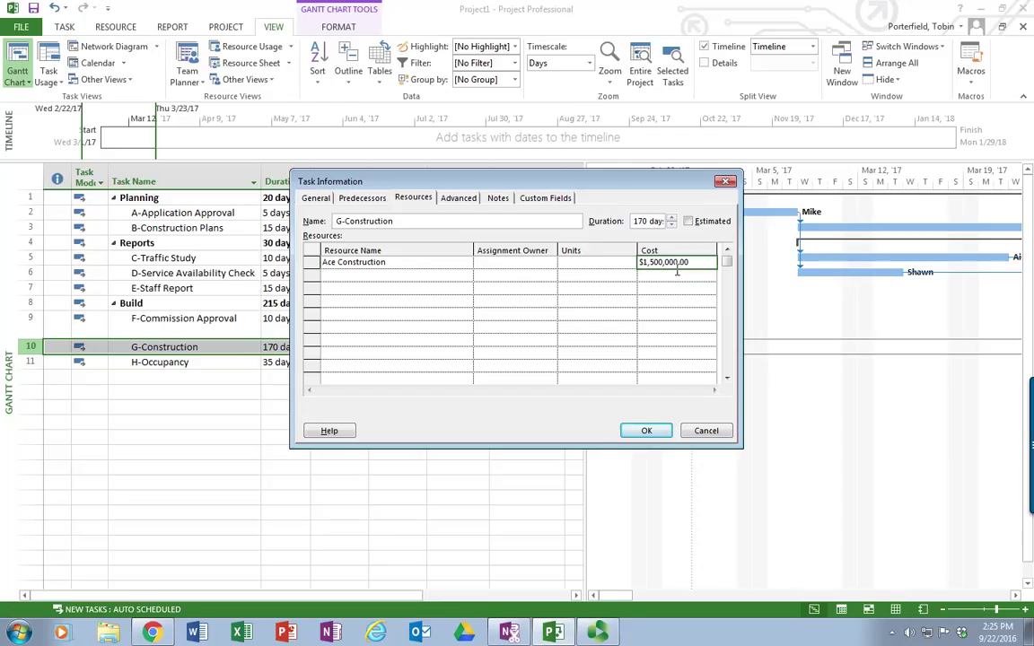
{"action": "type", "text": "150000"}
{"action": "left_click", "coordinate": [682, 274]}
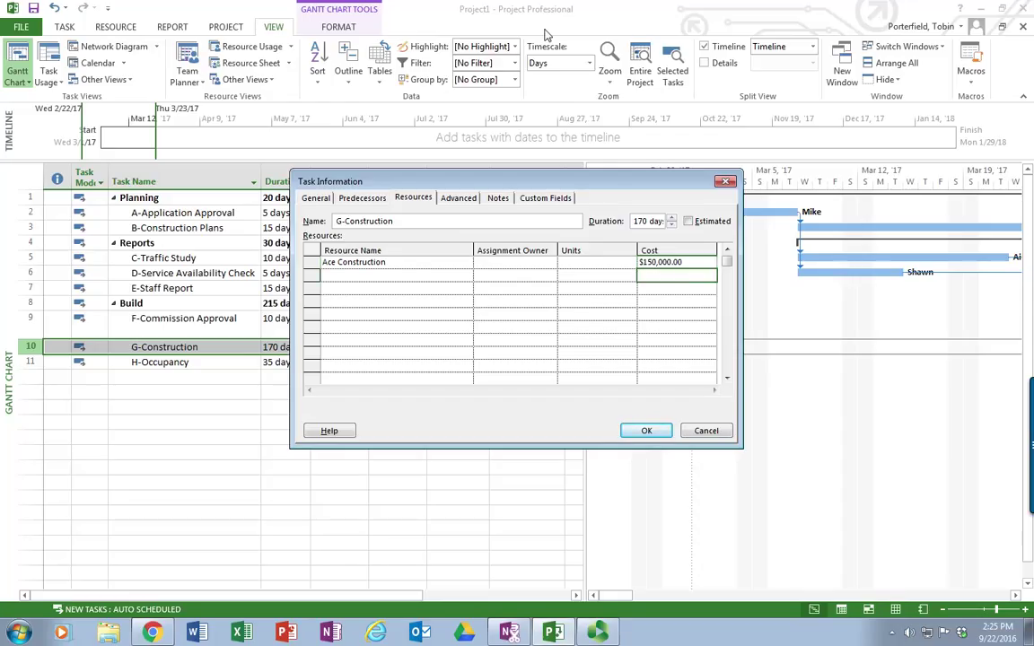
{"action": "left_click", "coordinate": [647, 431]}
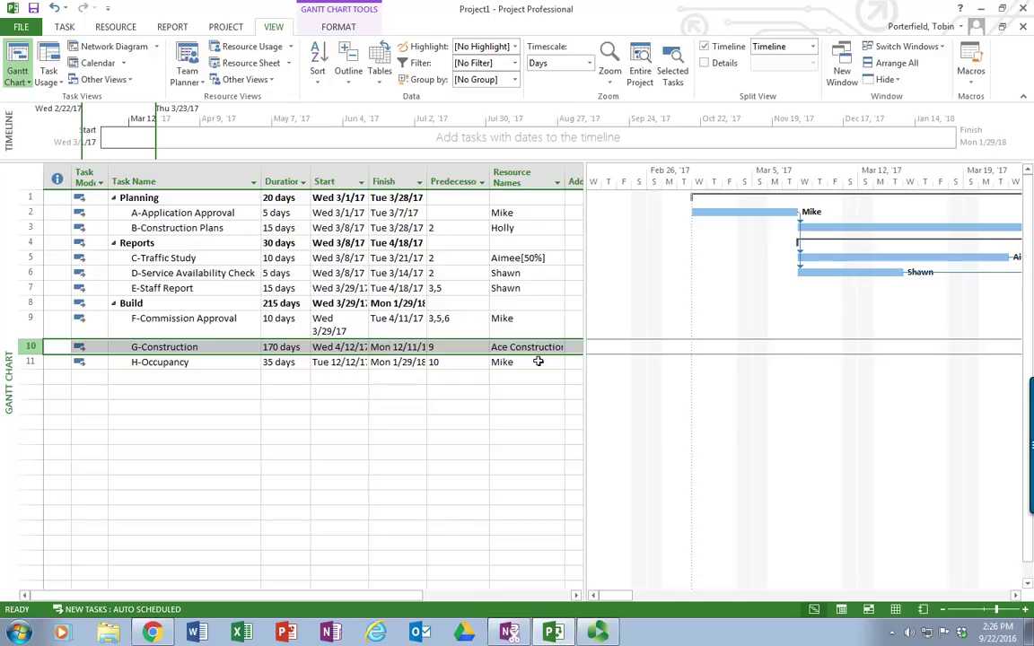
Step: Open the project statistics from the project information to check the overall dates, duration, work and cost
{"action": "left_click", "coordinate": [227, 28]}
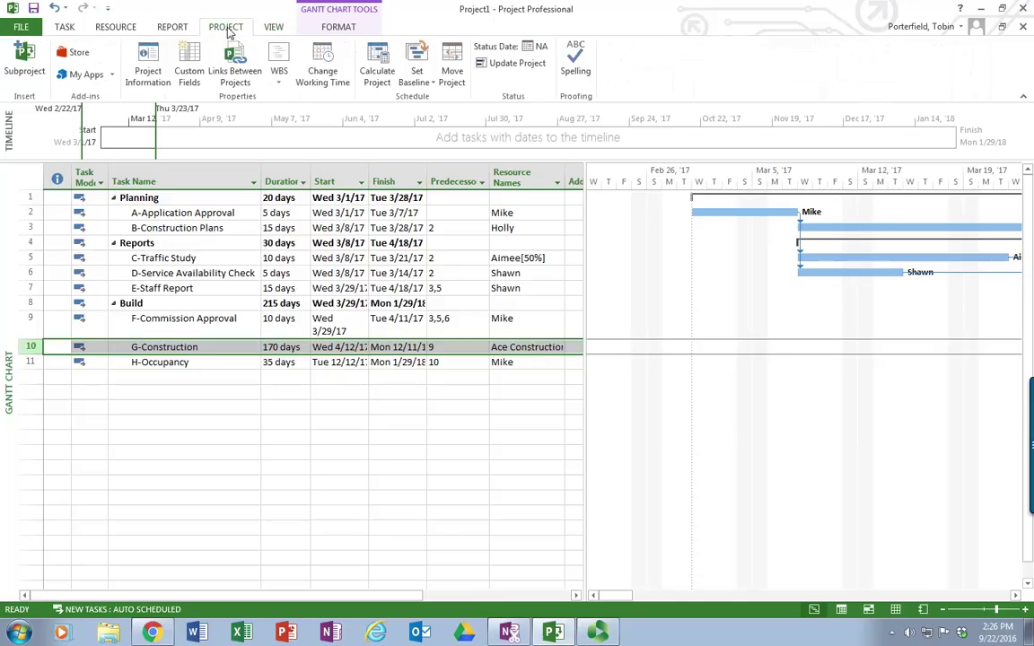
{"action": "left_click", "coordinate": [147, 70]}
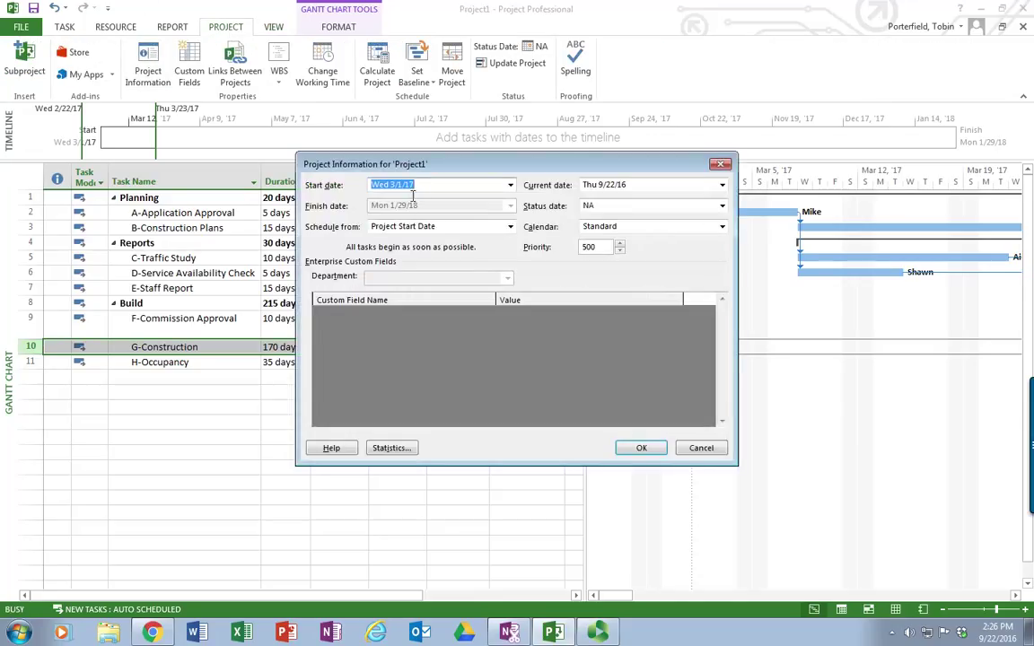
{"action": "left_click", "coordinate": [391, 448]}
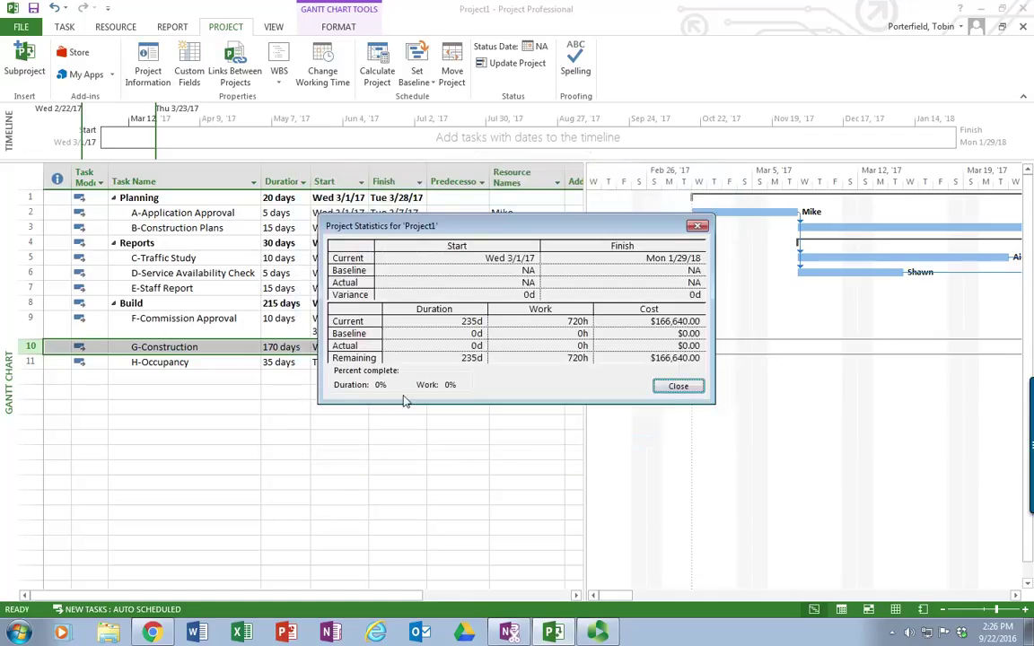